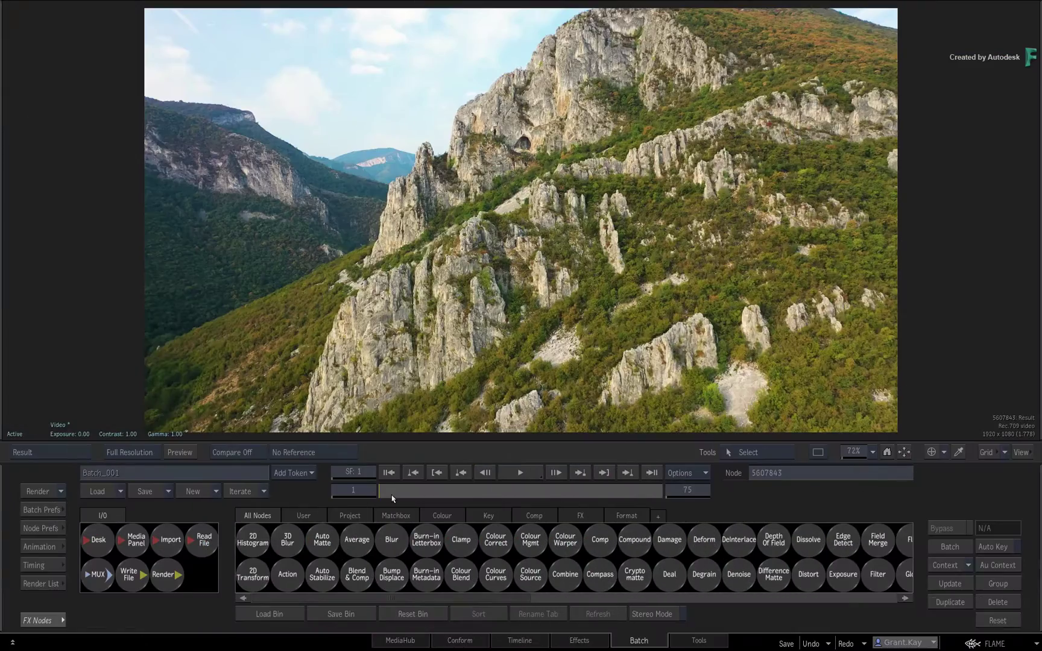
Scrub the drone shot to frame 75, play the TL_Sky clip, then return to Batch.
left_click_drag(390, 494, 690, 489)
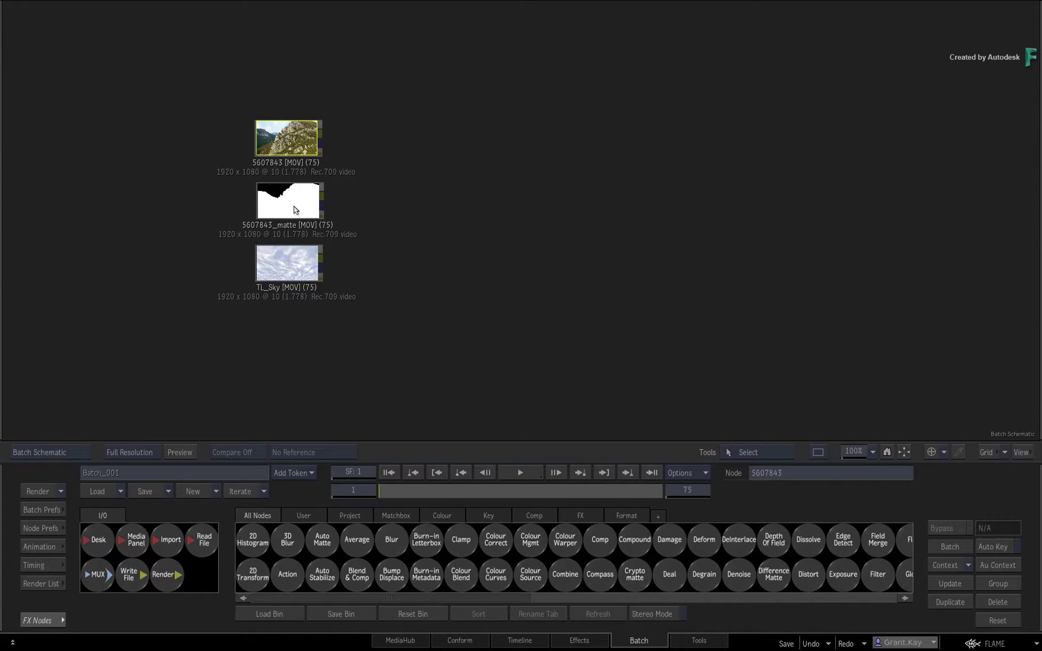
double_click(296, 270)
left_click_drag(395, 492, 424, 491)
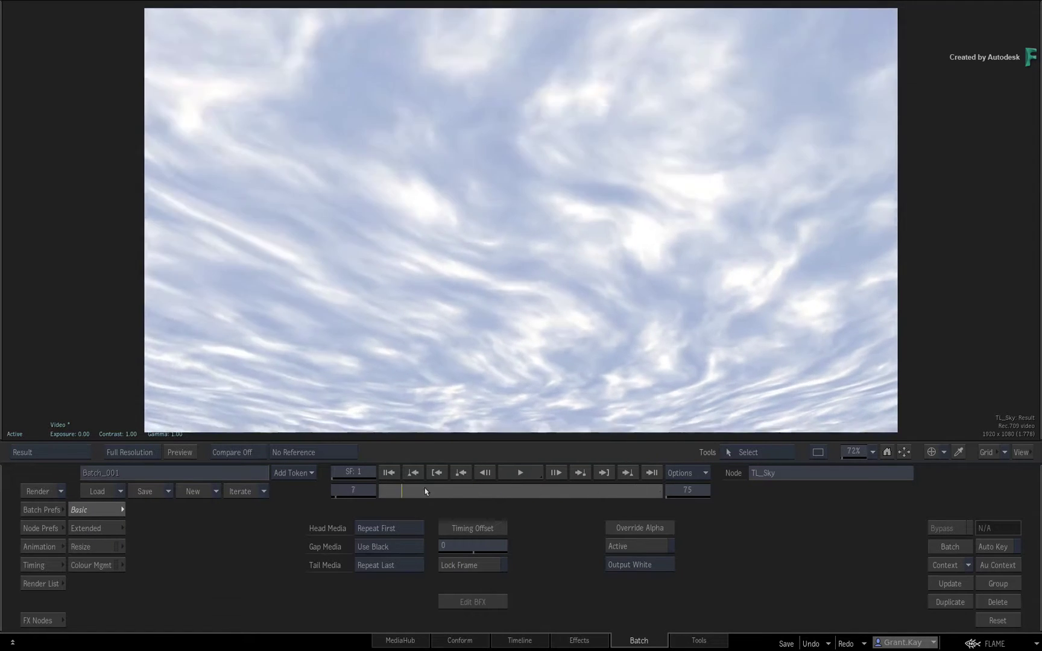
left_click(520, 472)
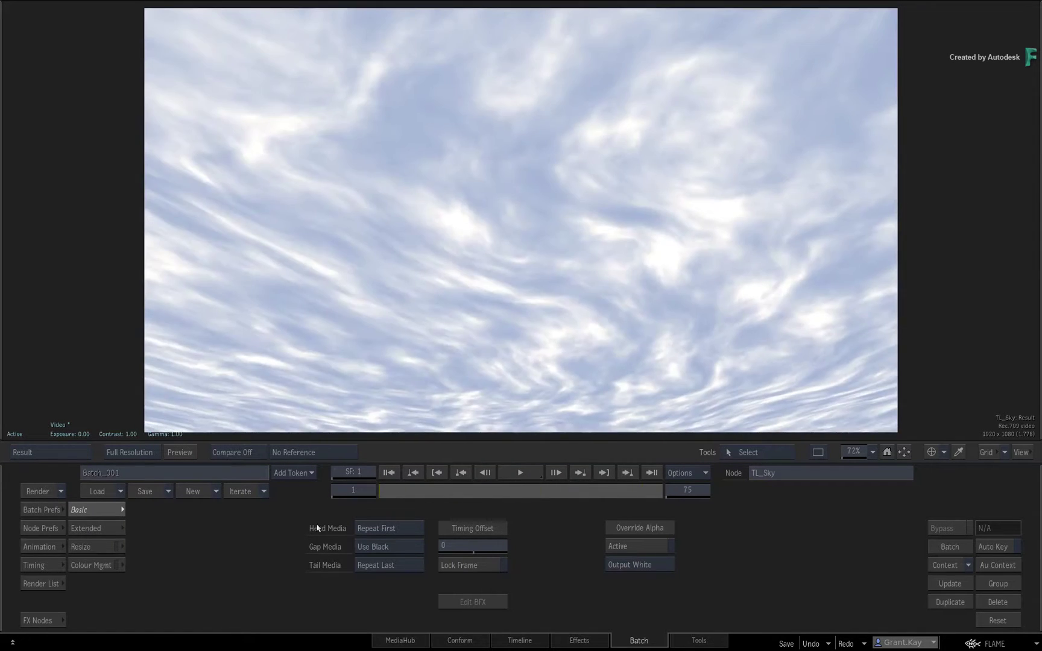
key("Escape")
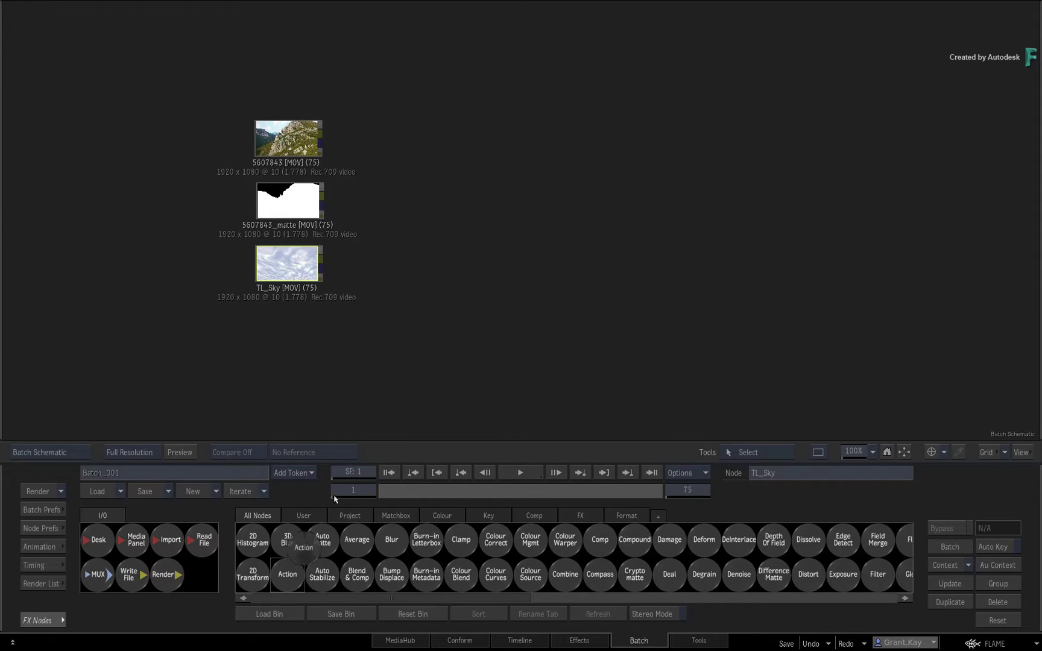
Add an Action node to the batch and open it in the 2-up view.
left_click_drag(334, 498, 549, 180)
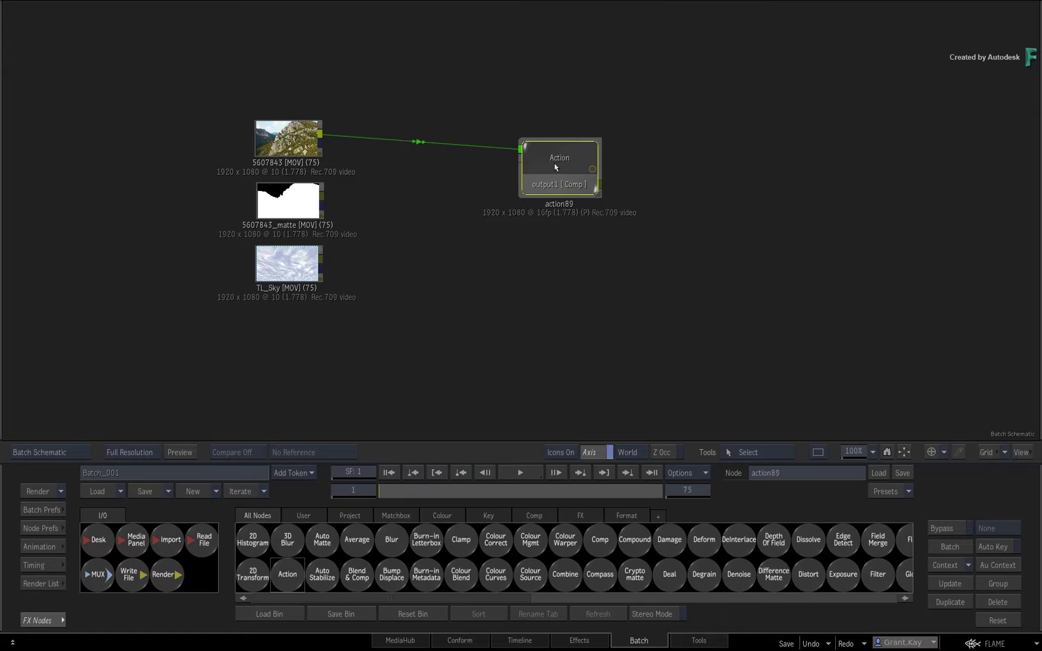
double_click(558, 166)
key("alt+2")
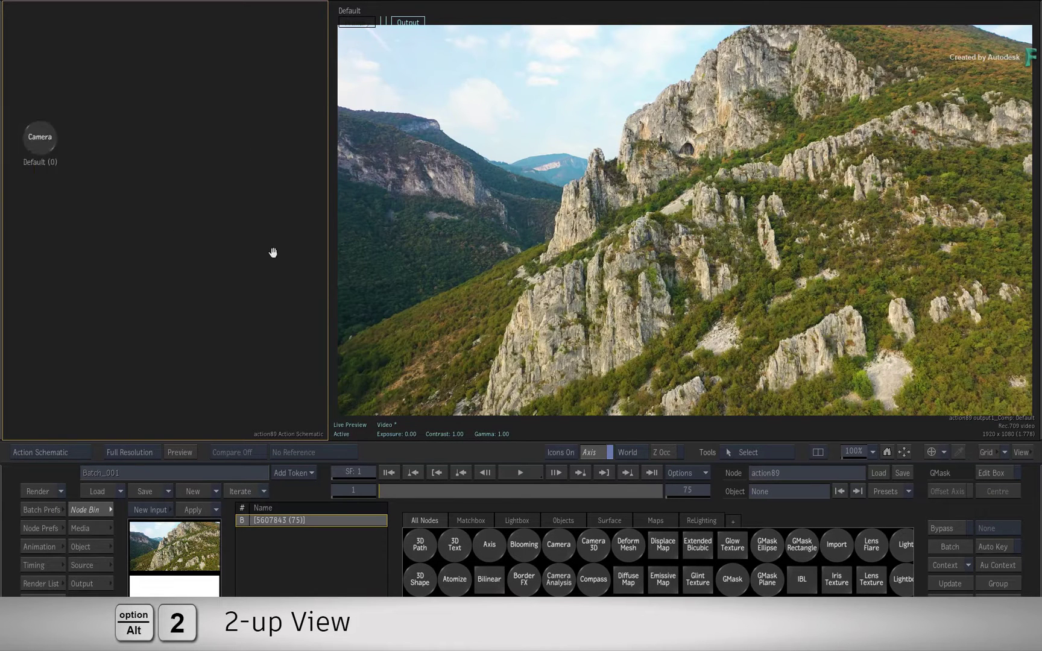
left_click_drag(272, 252, 288, 238)
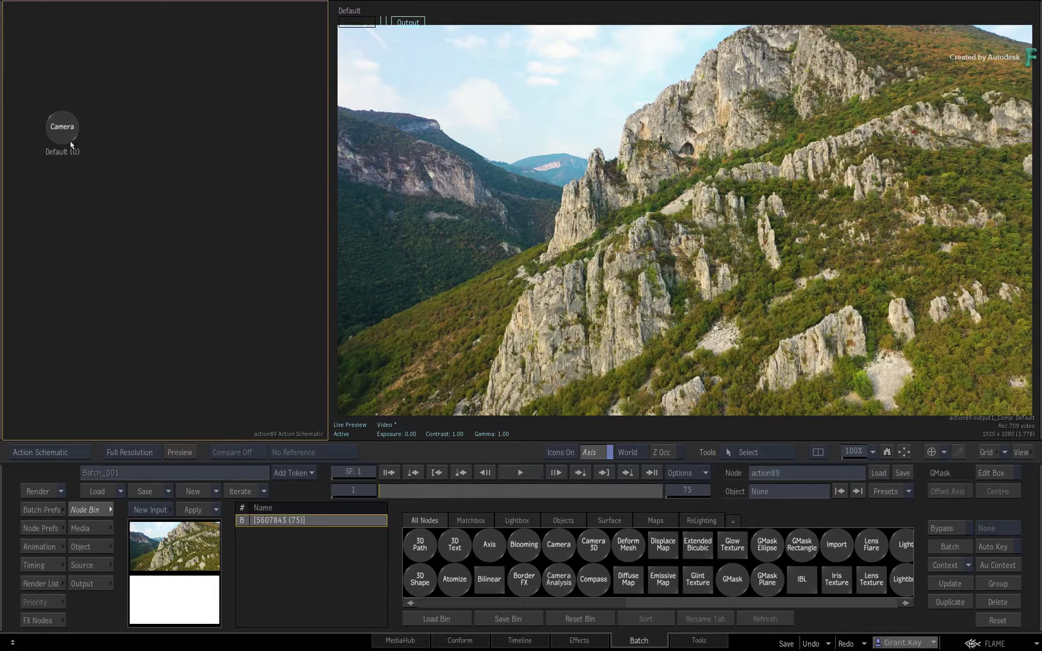
Add a Camera Analysis to the Camera node and open its settings.
left_click(69, 132)
right_click(69, 132)
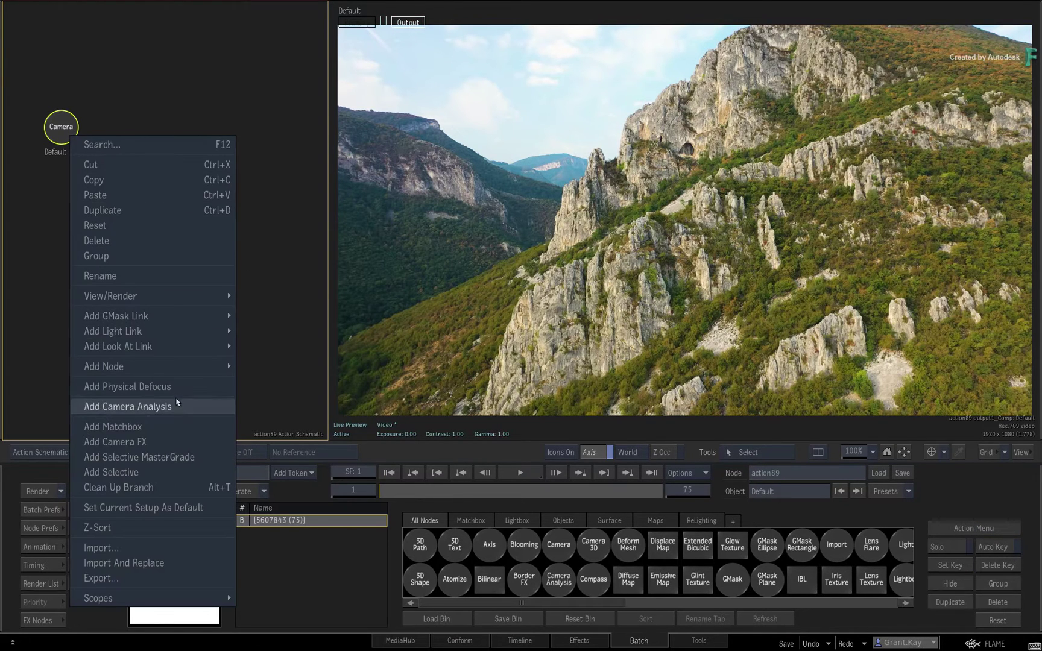
left_click(176, 404)
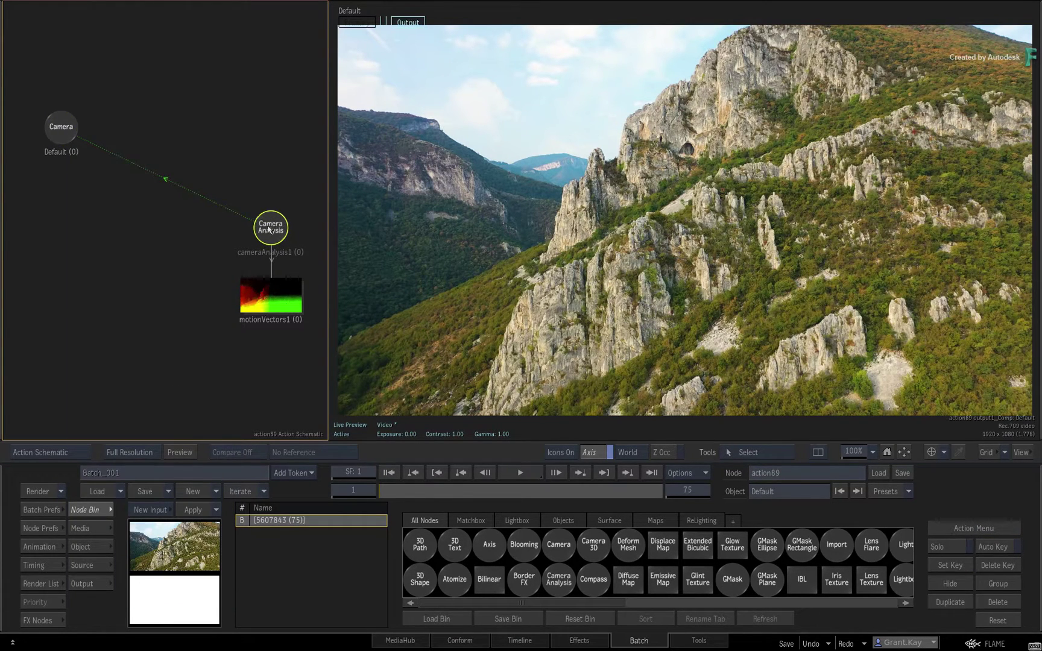
left_click_drag(269, 231, 161, 128)
double_click(161, 128)
Switch the analysis to Media view and scrub the shot to frame 71 and back.
key("F8")
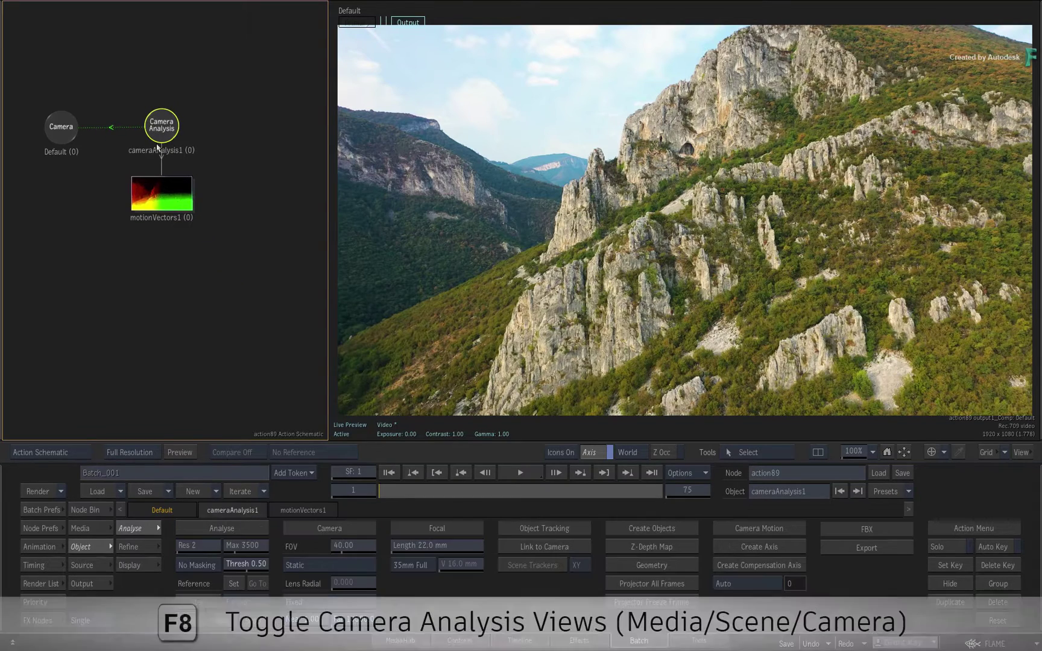
key("F8")
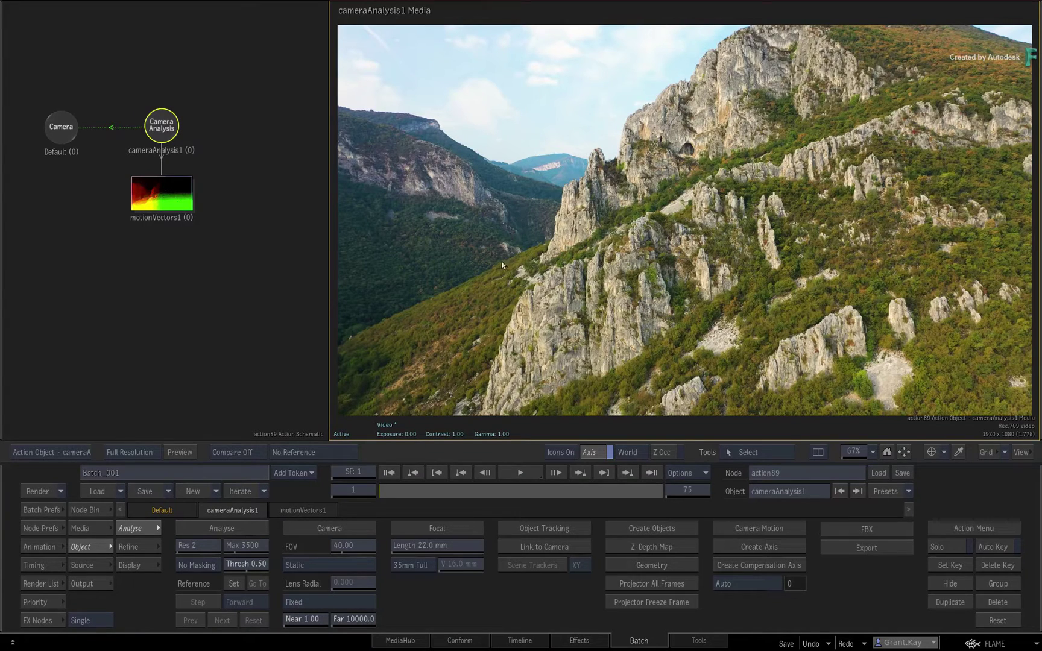
left_click_drag(419, 482, 705, 500)
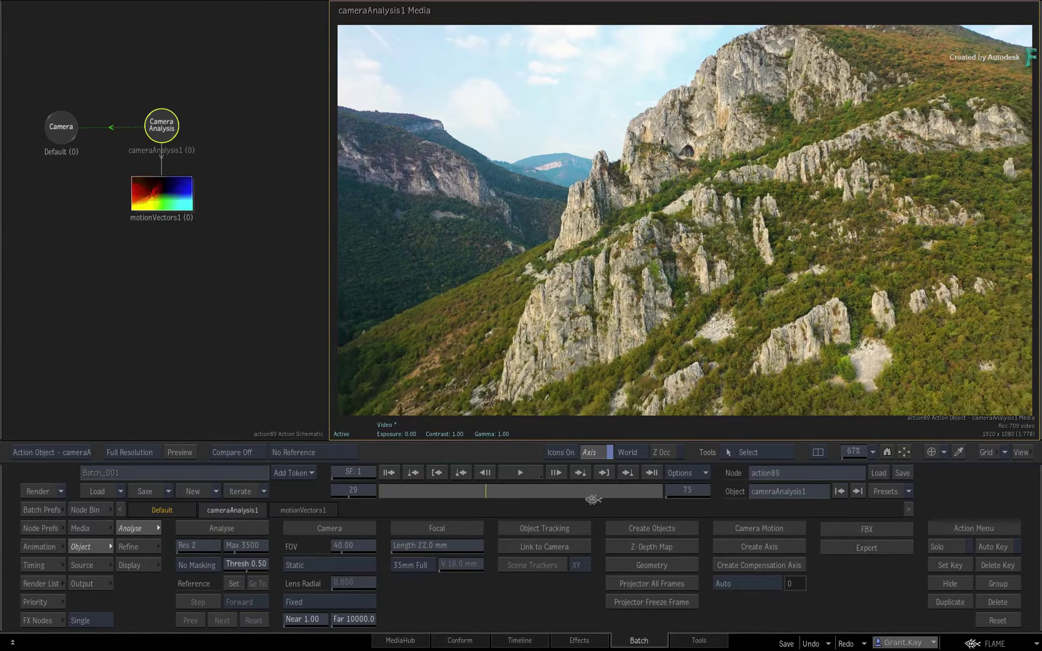
left_click_drag(630, 494, 343, 501)
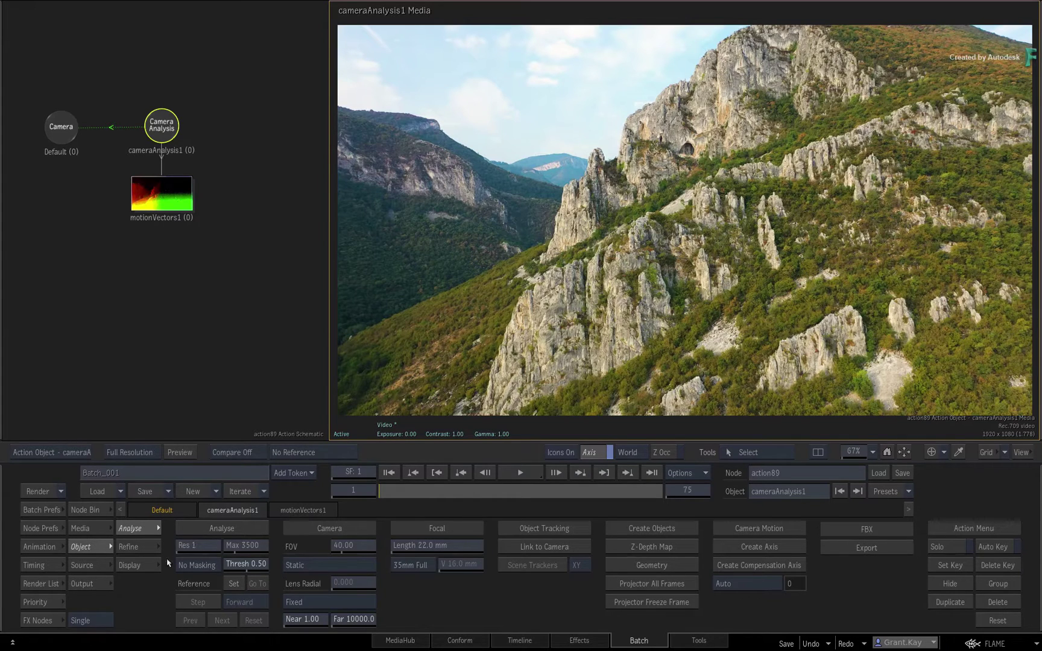
Run the camera analysis, review the trackers across the shot, then switch to Scene view.
left_click(221, 529)
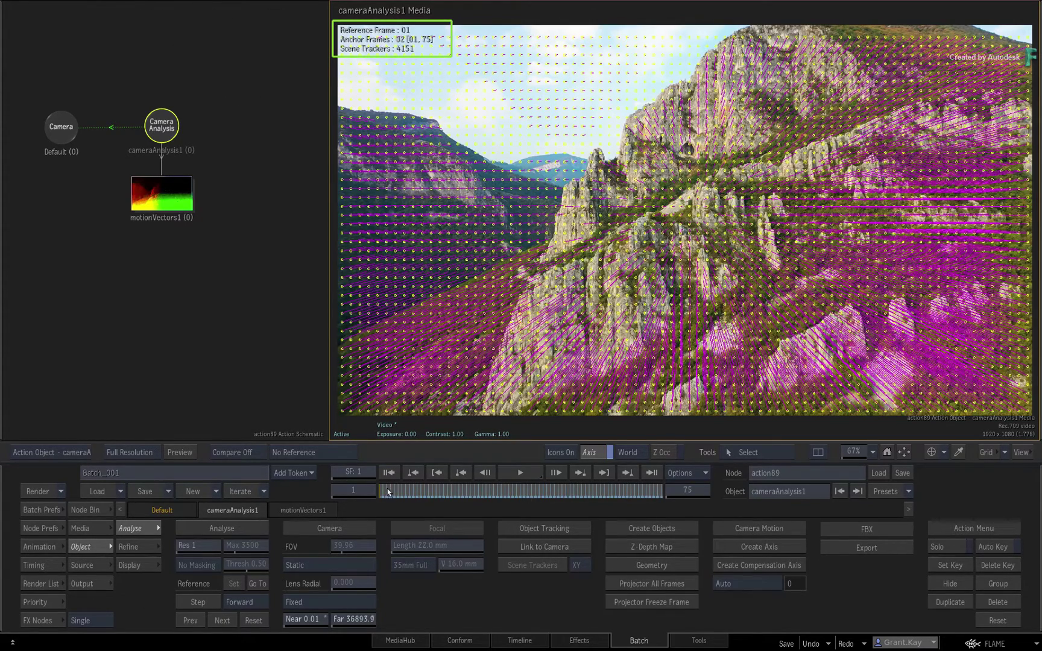
left_click_drag(387, 490, 556, 490)
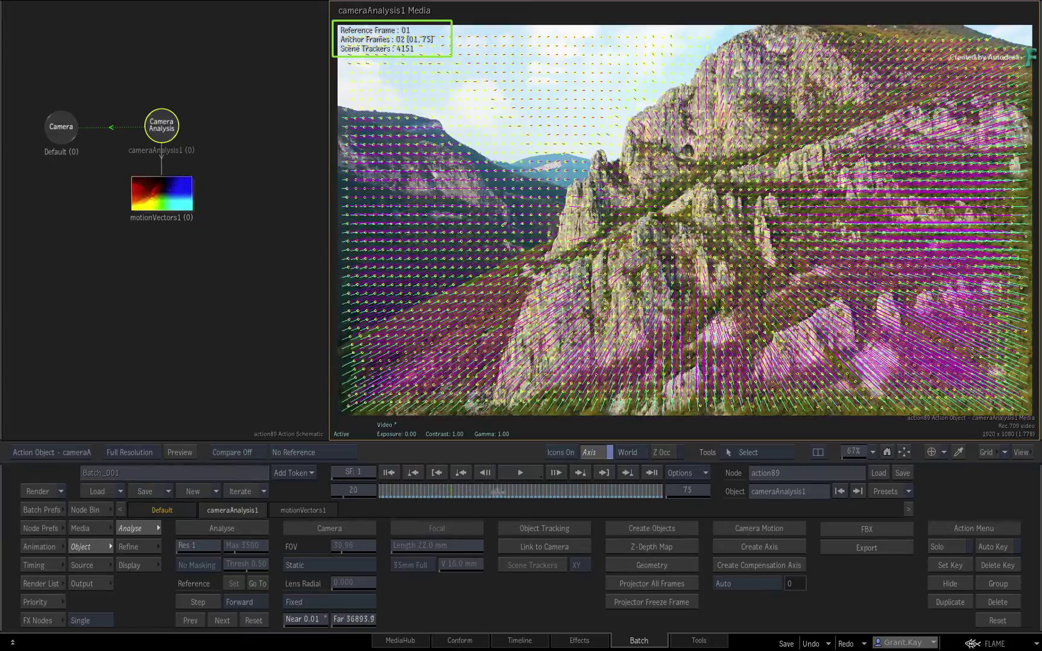
left_click_drag(639, 491, 429, 499)
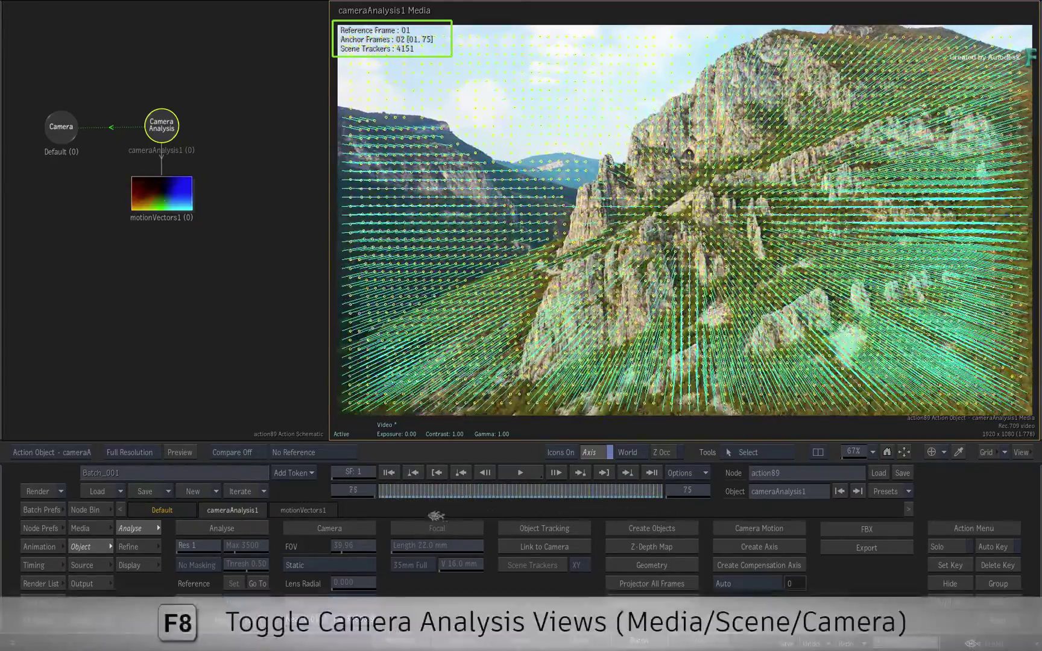
left_click_drag(430, 499, 325, 515)
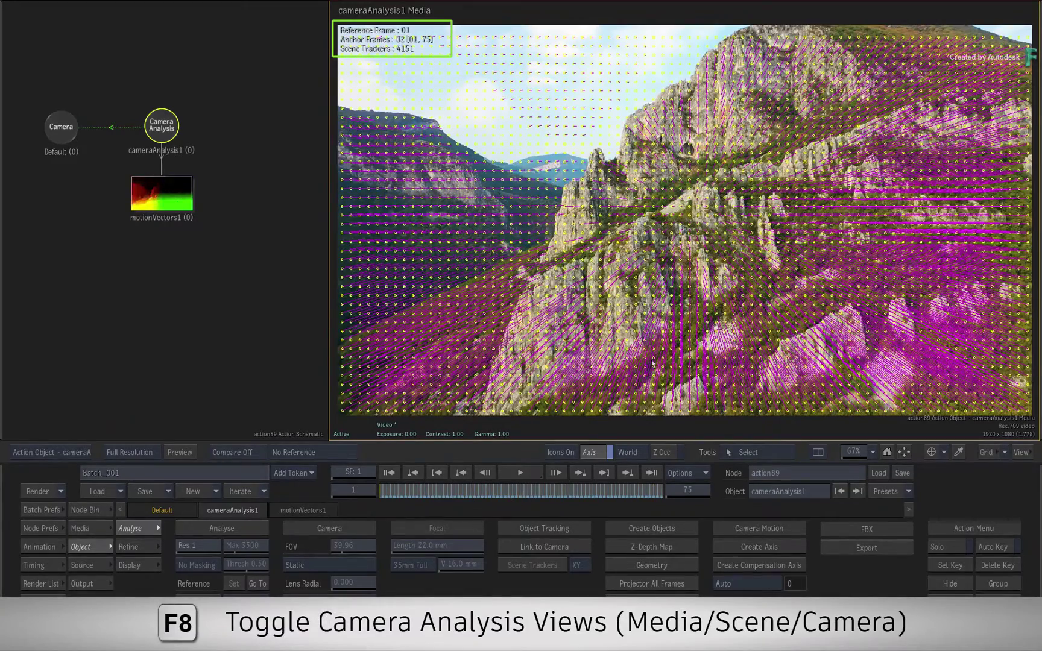
key("F8")
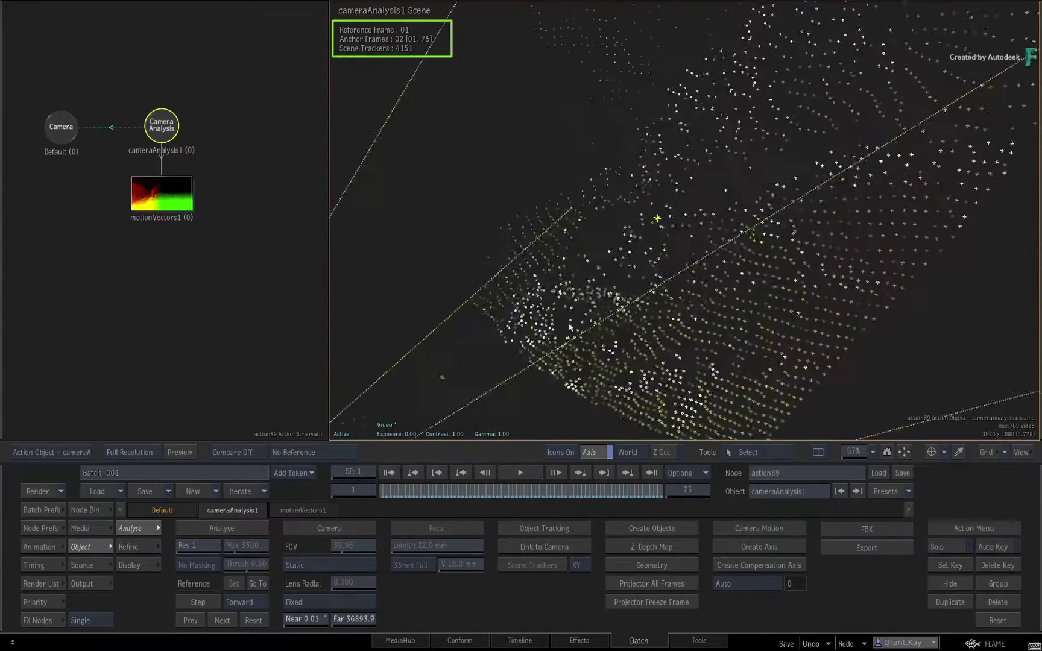
Orbit around the tracked point cloud, then bring up the Refine controls.
mouse_move(699, 312)
left_mouse_down()
mouse_move(778, 296)
mouse_move(732, 285)
mouse_move(758, 293)
mouse_move(661, 306)
mouse_move(651, 321)
mouse_move(846, 361)
mouse_move(635, 318)
mouse_move(883, 285)
mouse_move(652, 317)
mouse_move(548, 249)
mouse_move(728, 291)
mouse_move(647, 302)
mouse_move(693, 304)
mouse_move(651, 309)
mouse_move(726, 303)
left_mouse_up()
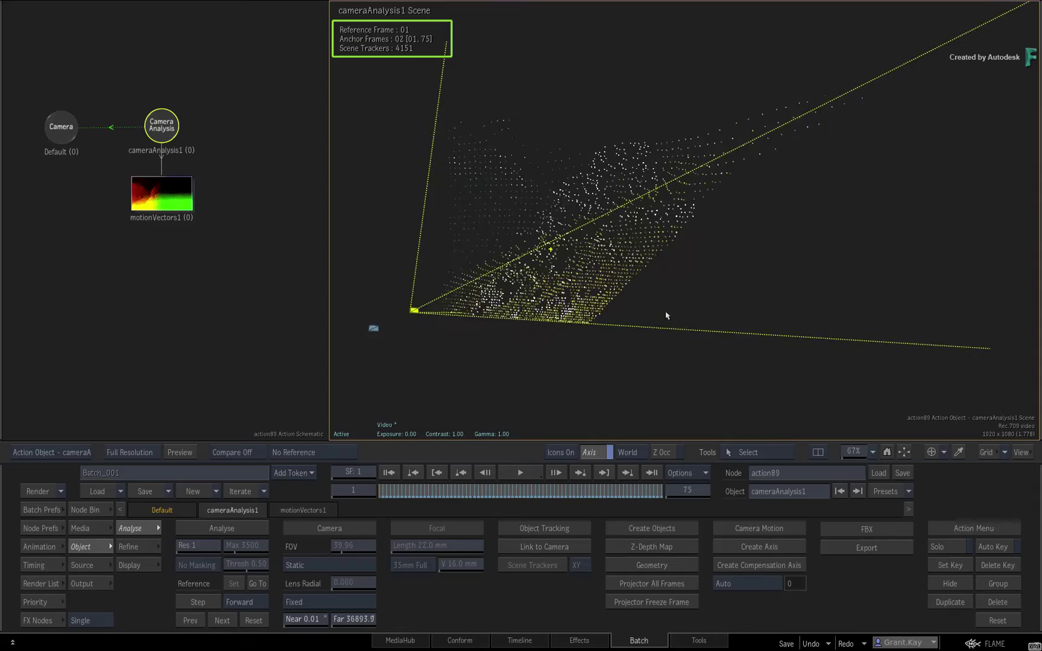
mouse_move(666, 316)
left_mouse_down()
mouse_move(854, 284)
mouse_move(658, 303)
mouse_move(745, 306)
mouse_move(531, 425)
left_mouse_up()
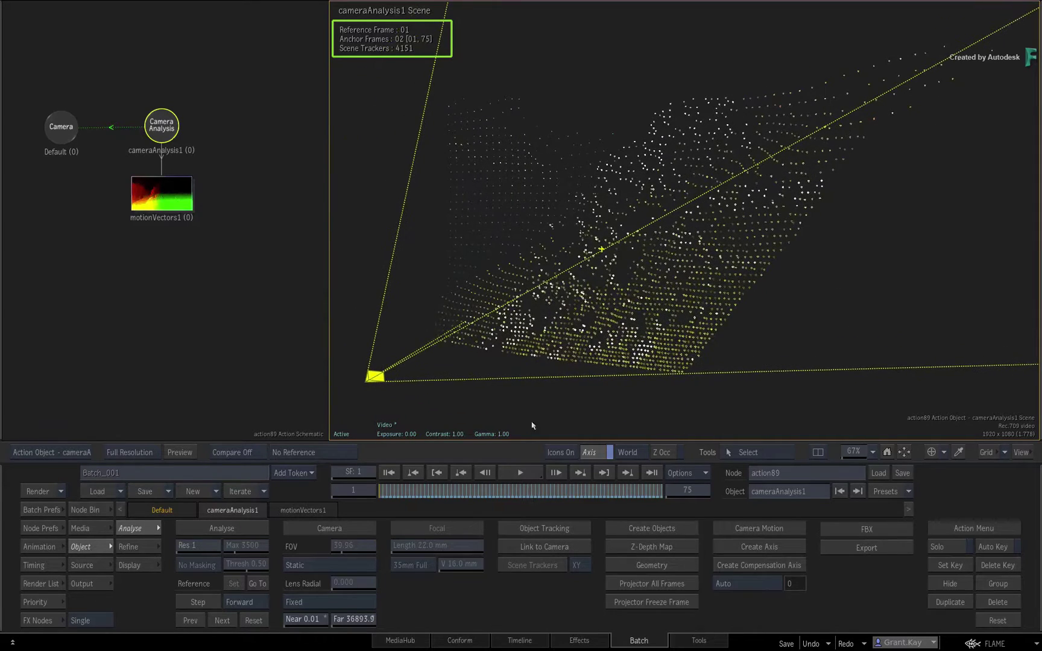
left_click(135, 547)
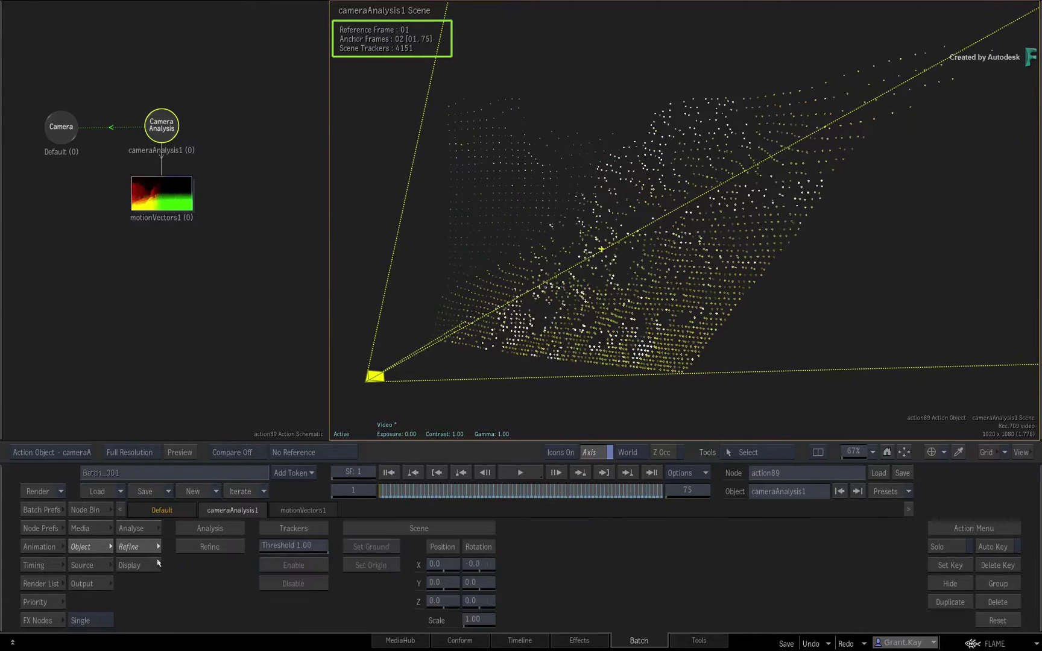
Set Scene Scale to 0.25 and orbit in close on the shrunken point cloud.
left_click(485, 622)
left_click(512, 592)
type("0.25")
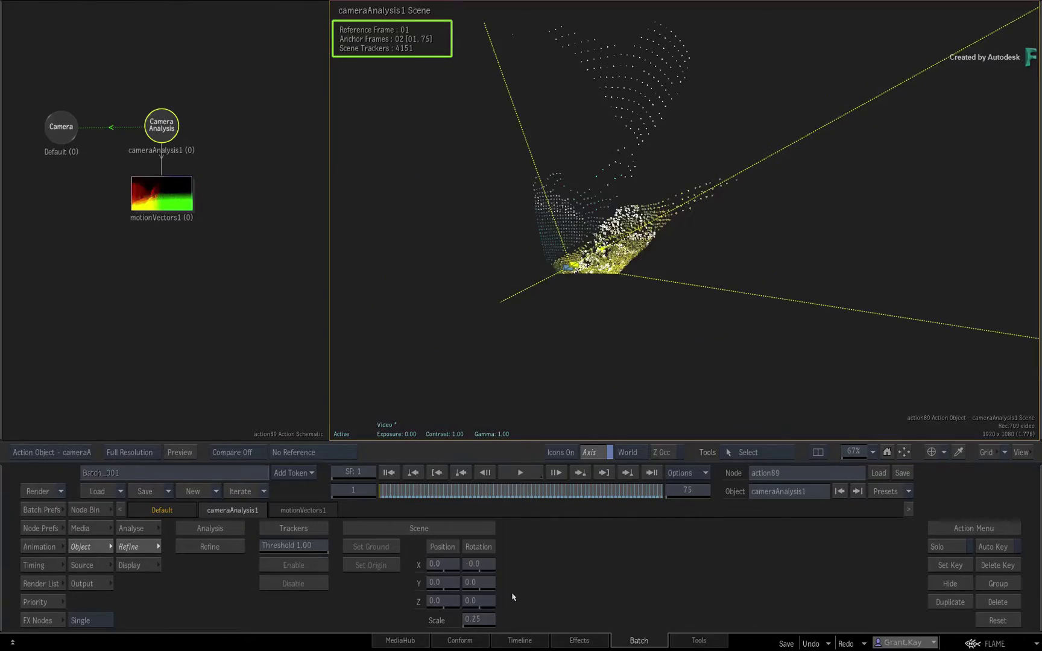
mouse_move(698, 369)
left_mouse_down()
mouse_move(640, 326)
mouse_move(777, 301)
left_mouse_up()
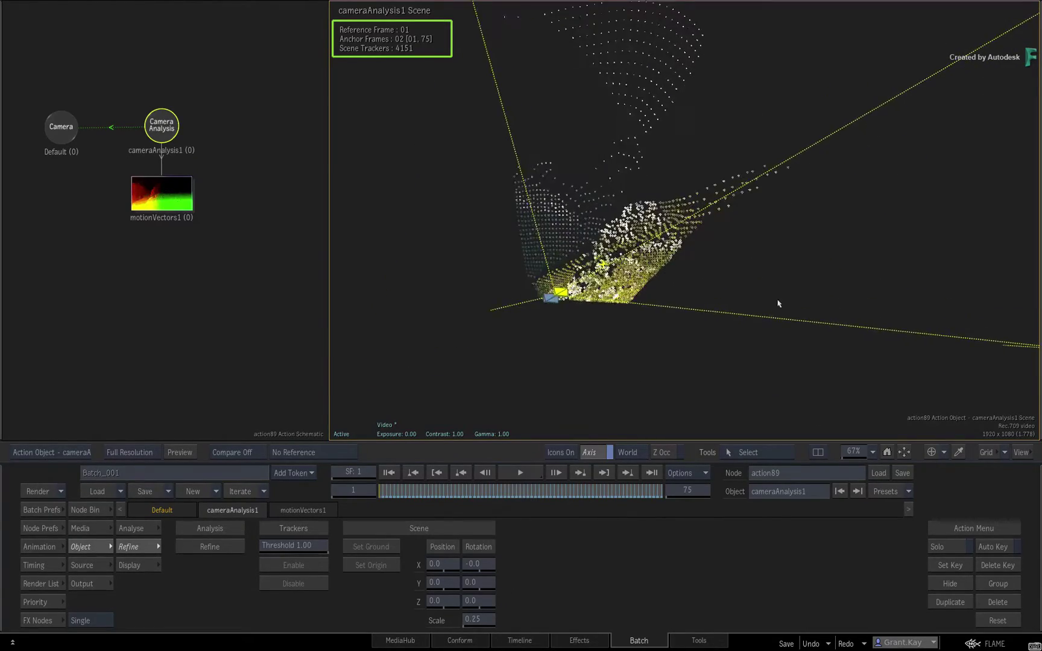
left_click_drag(603, 330, 615, 330)
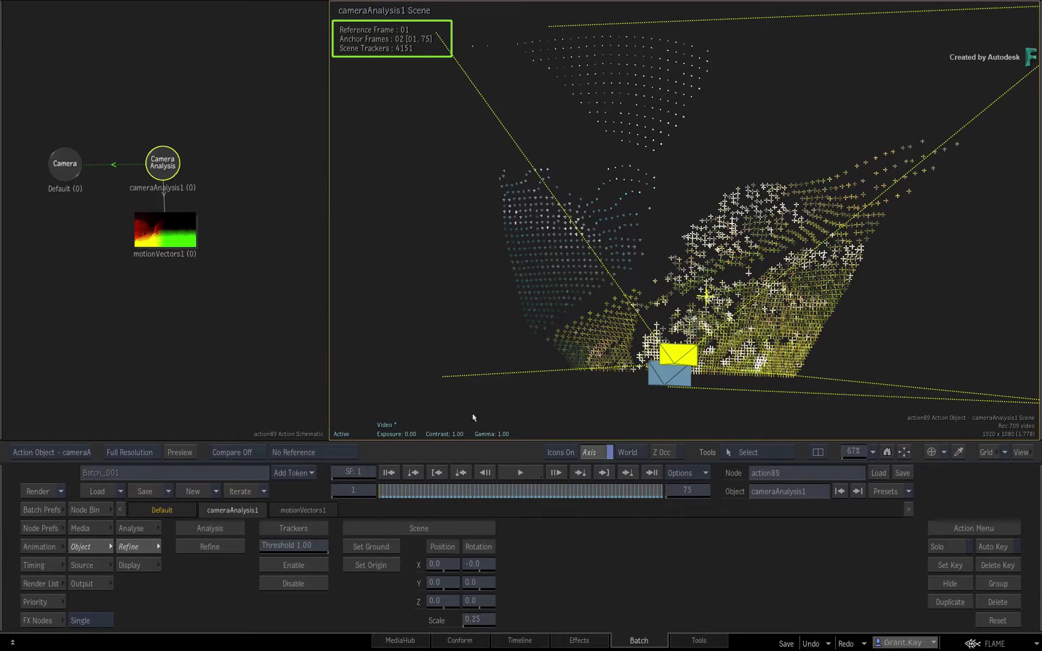
Create an axis from the scene trackers and orbit the scene to inspect it.
left_click(136, 529)
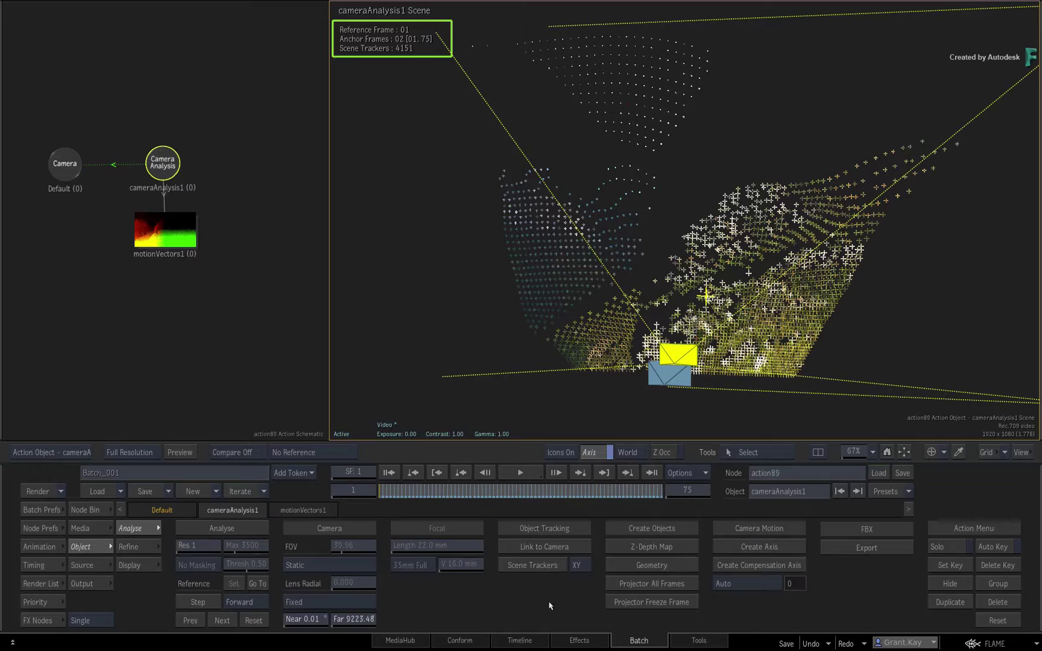
left_click(537, 566)
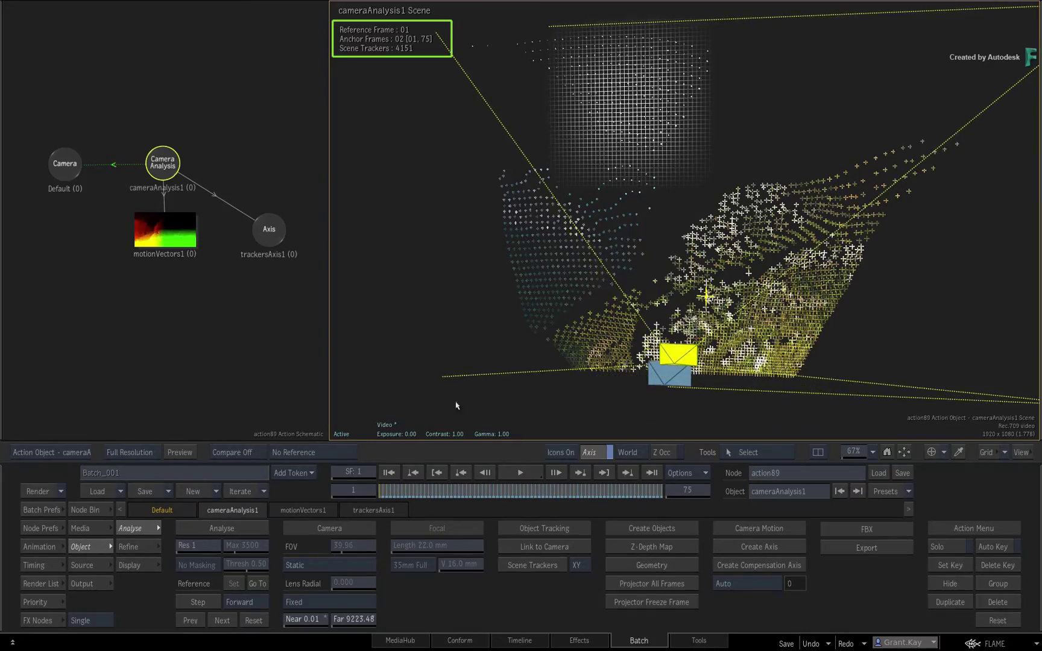
left_click_drag(456, 407, 619, 383)
mouse_move(782, 277)
left_mouse_down()
mouse_move(618, 266)
mouse_move(611, 298)
left_mouse_up()
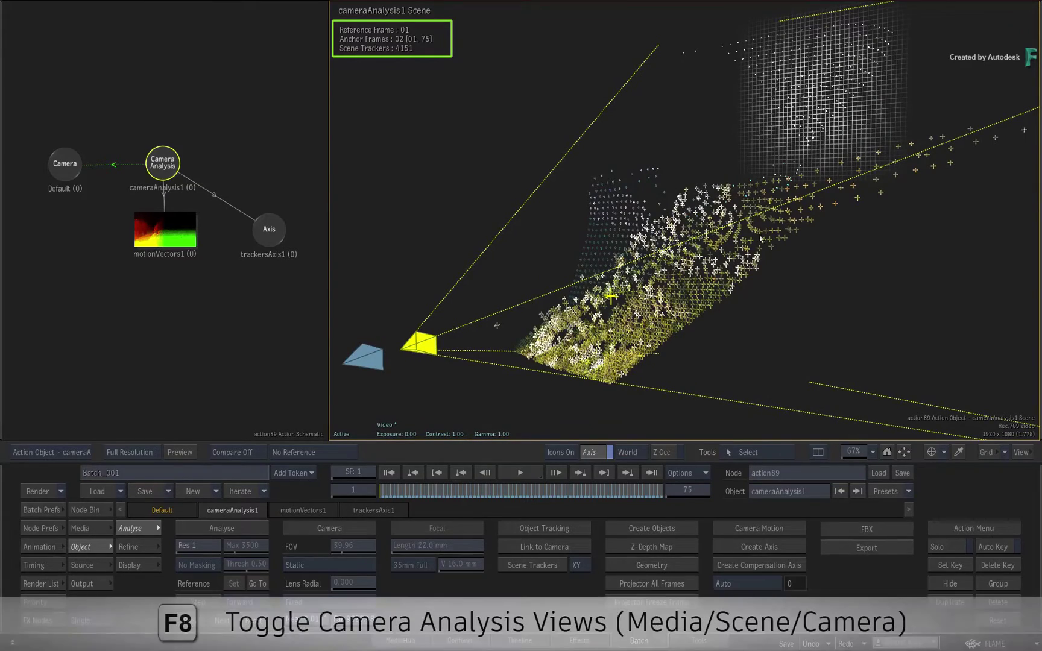
Check the trackers over the footage across frames, then show the Result View.
key("F8")
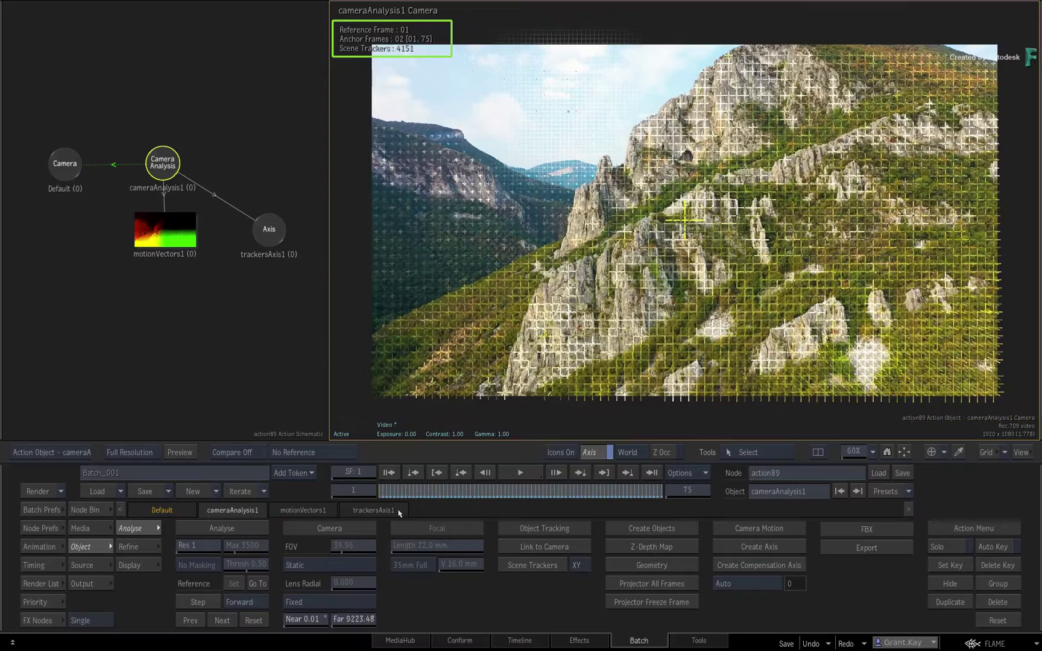
mouse_move(402, 493)
left_mouse_down()
mouse_move(441, 479)
mouse_move(573, 475)
left_mouse_up()
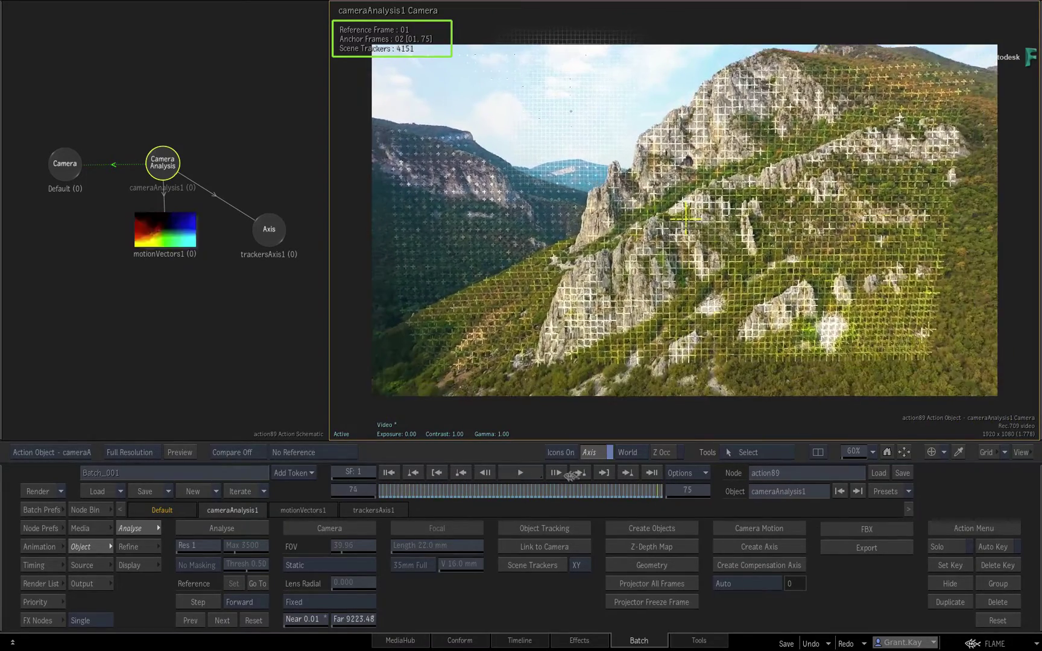
key("F4")
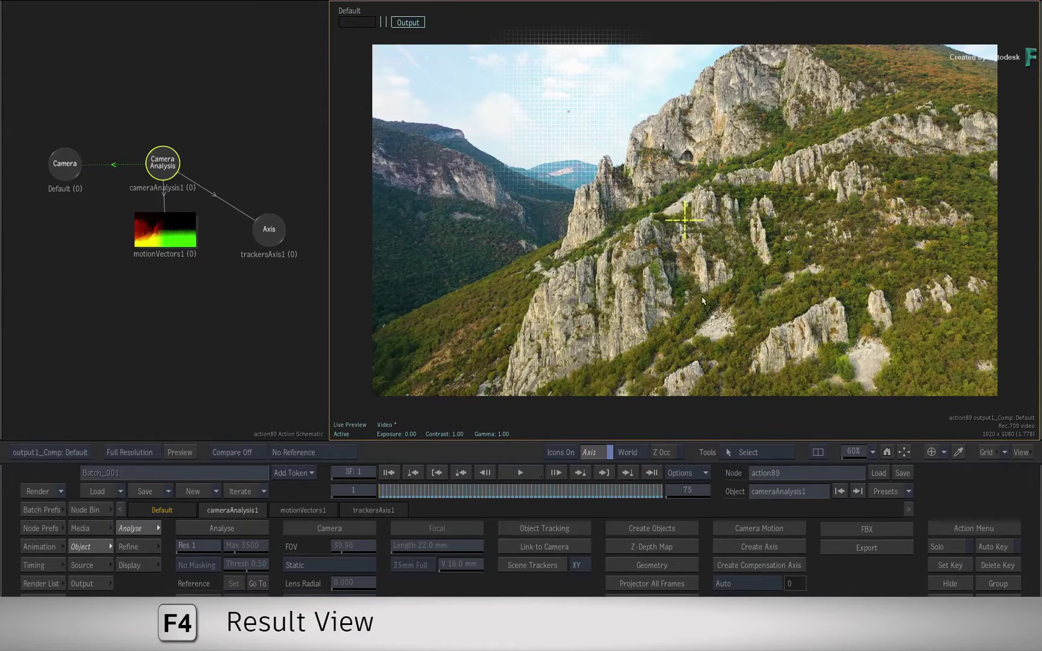
Select trackersAxis1 and review its display and transform values.
left_click(269, 234)
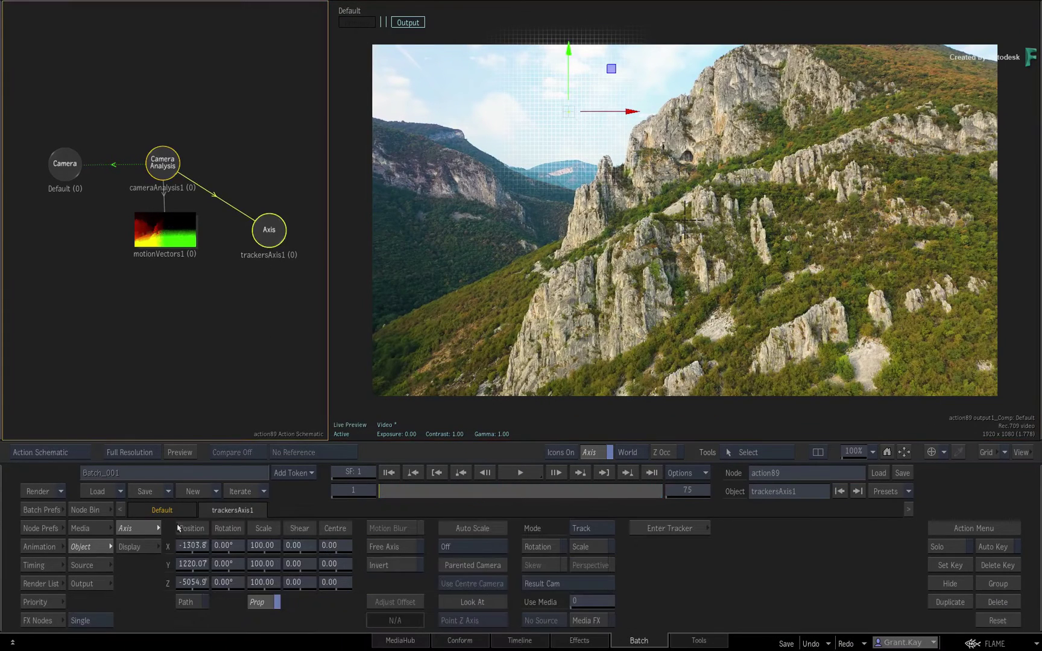
left_click(139, 547)
left_click(133, 531)
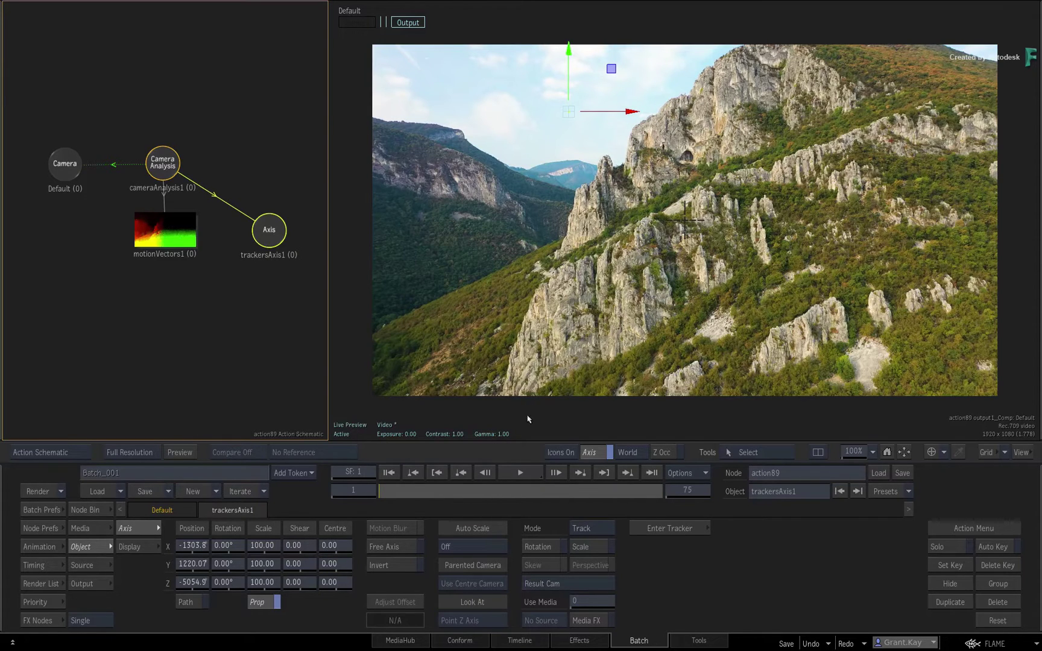
Back in Batch, add a Media Input for TL_Sky and reposition the Action node.
key("Escape")
key("ctrl+n")
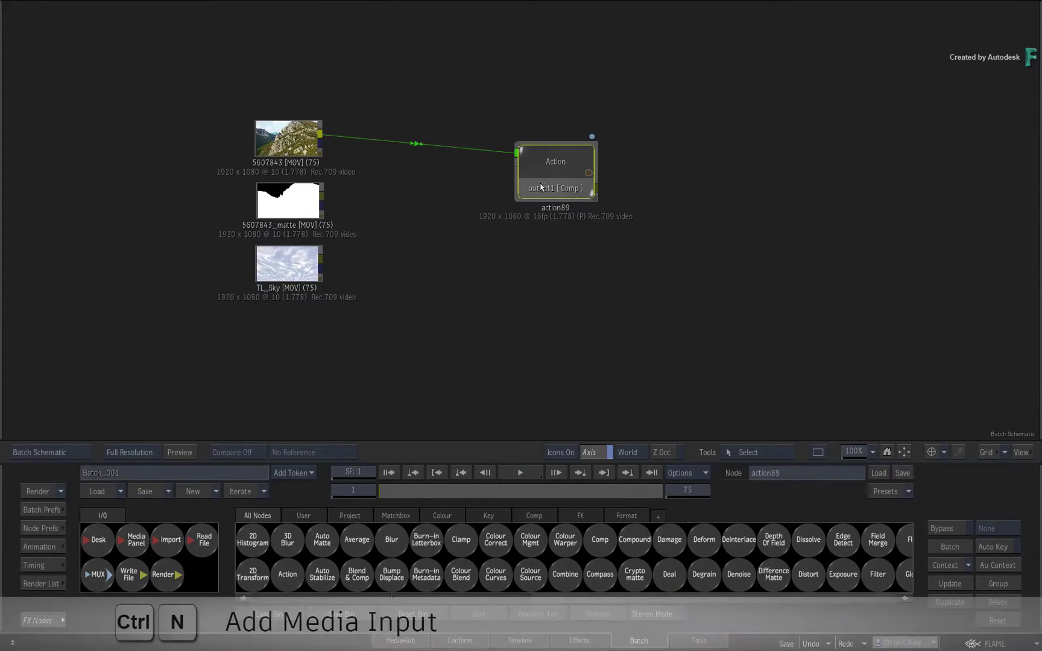
left_click(529, 222)
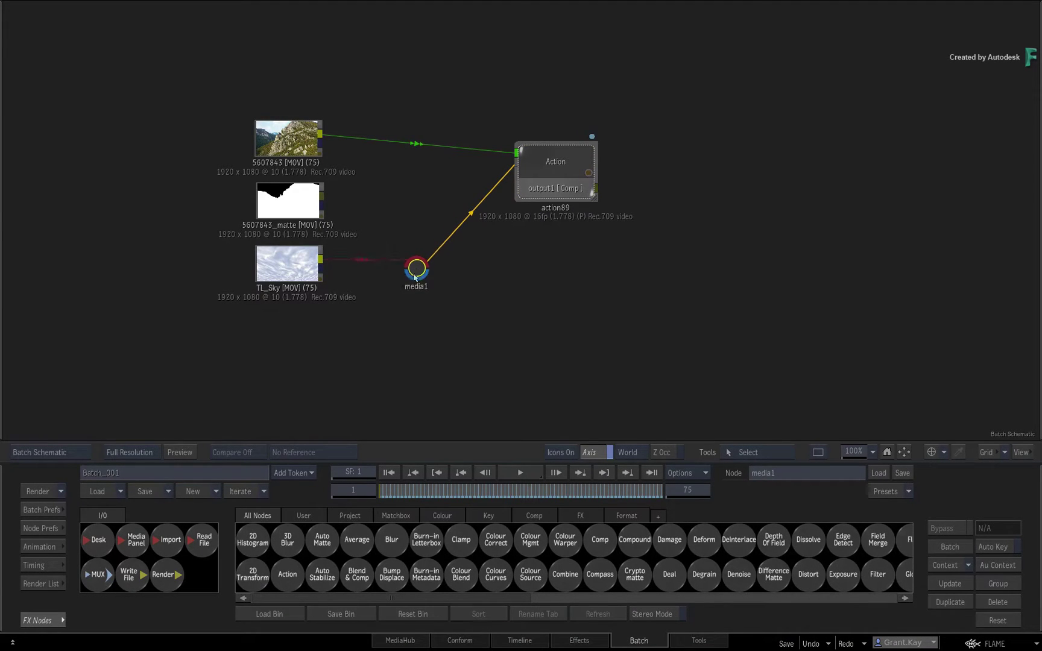
left_click_drag(557, 173, 558, 158)
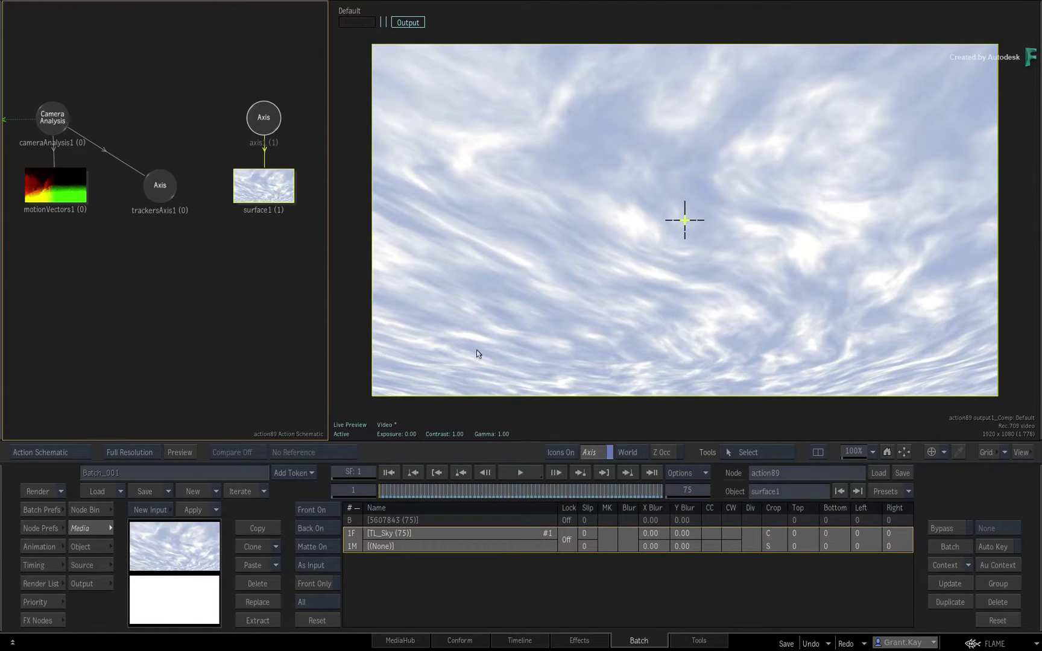
Parent axis1 and surface1 under trackersAxis1, then preview the clip and return to frame 1.
left_click_drag(385, 491, 380, 491)
mouse_move(269, 144)
left_mouse_down()
mouse_move(238, 241)
mouse_move(159, 312)
left_mouse_up()
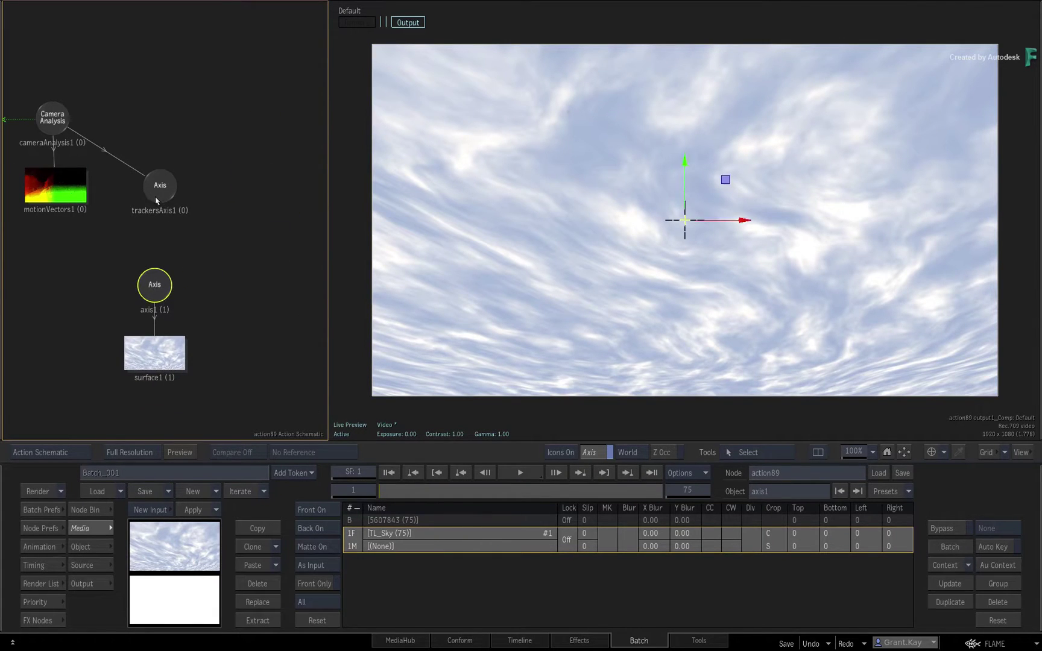
left_click_drag(156, 200, 152, 288)
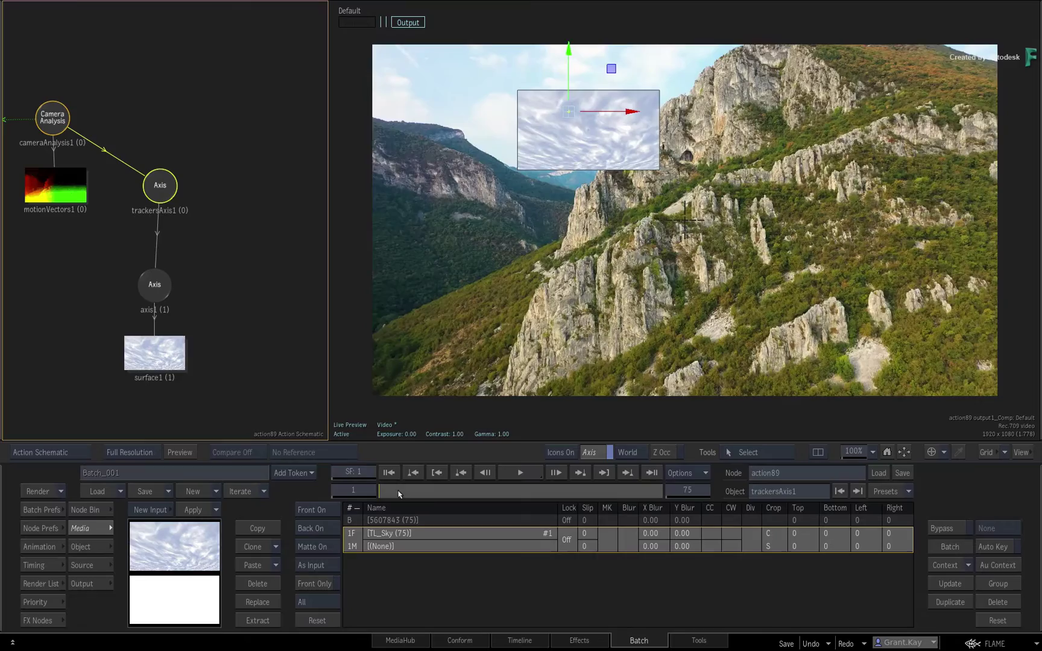
left_click_drag(399, 494, 658, 491)
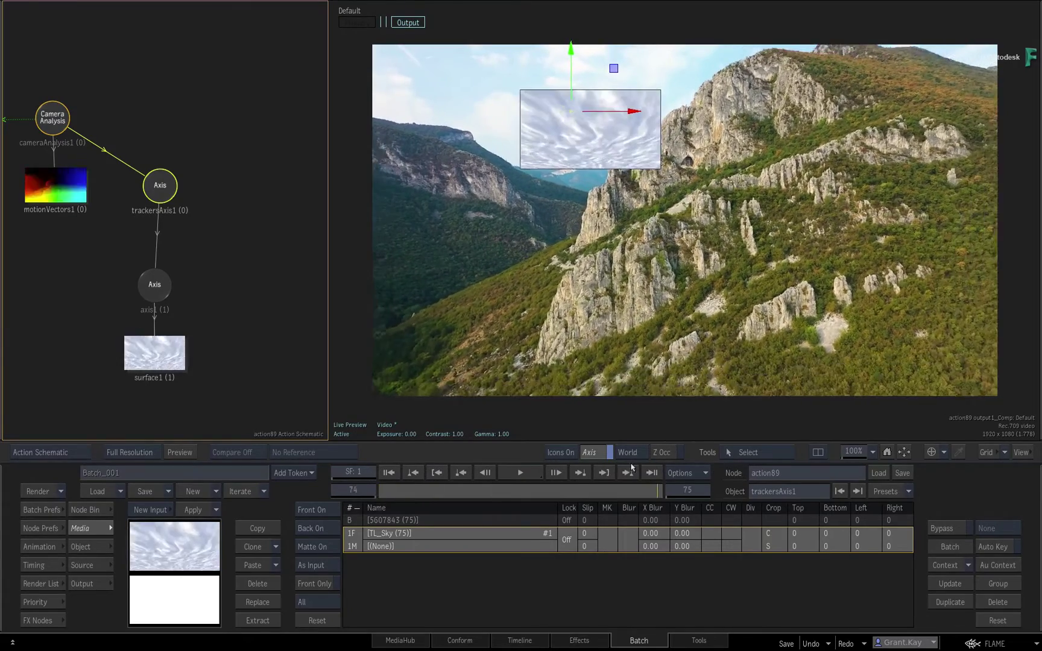
left_click_drag(632, 467, 756, 481)
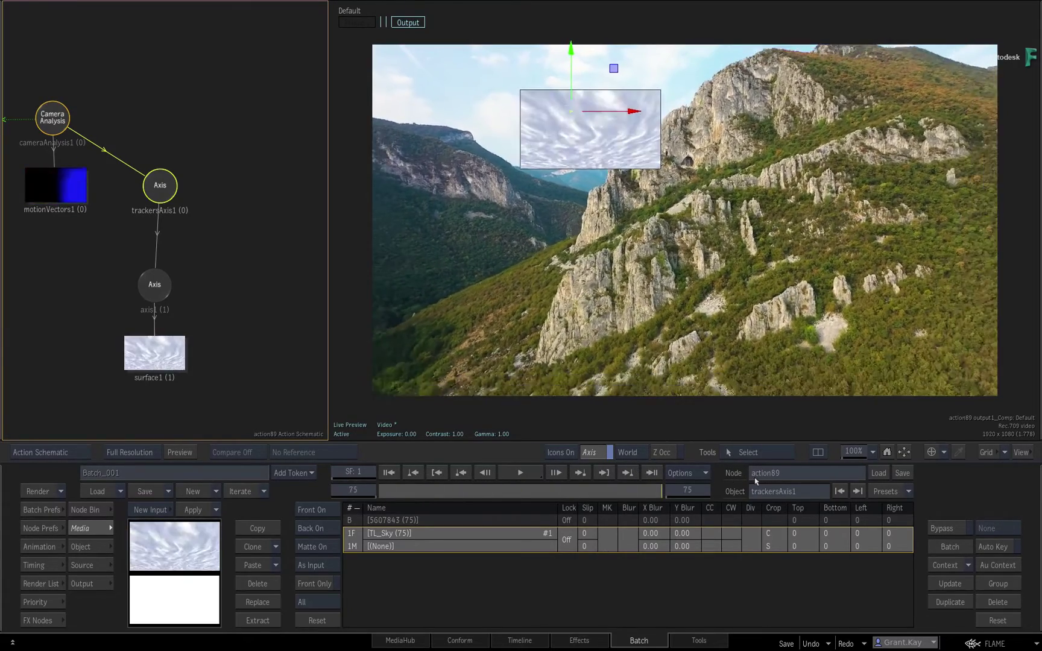
key("Home")
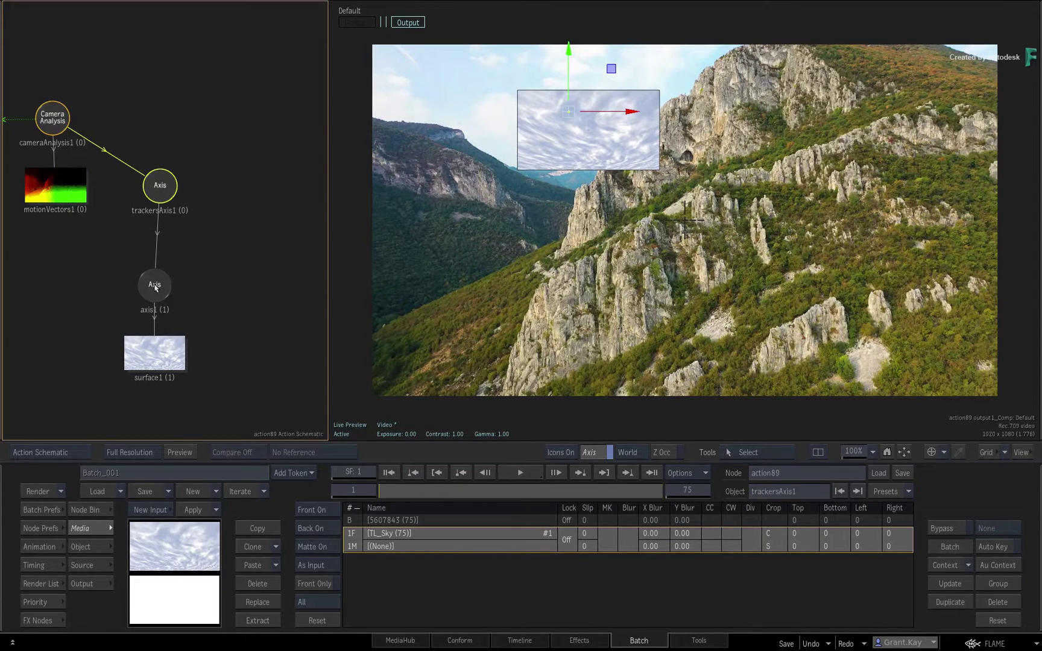
Set the sky's axis1 Position Z to 0 and preview the clip.
left_click(155, 286)
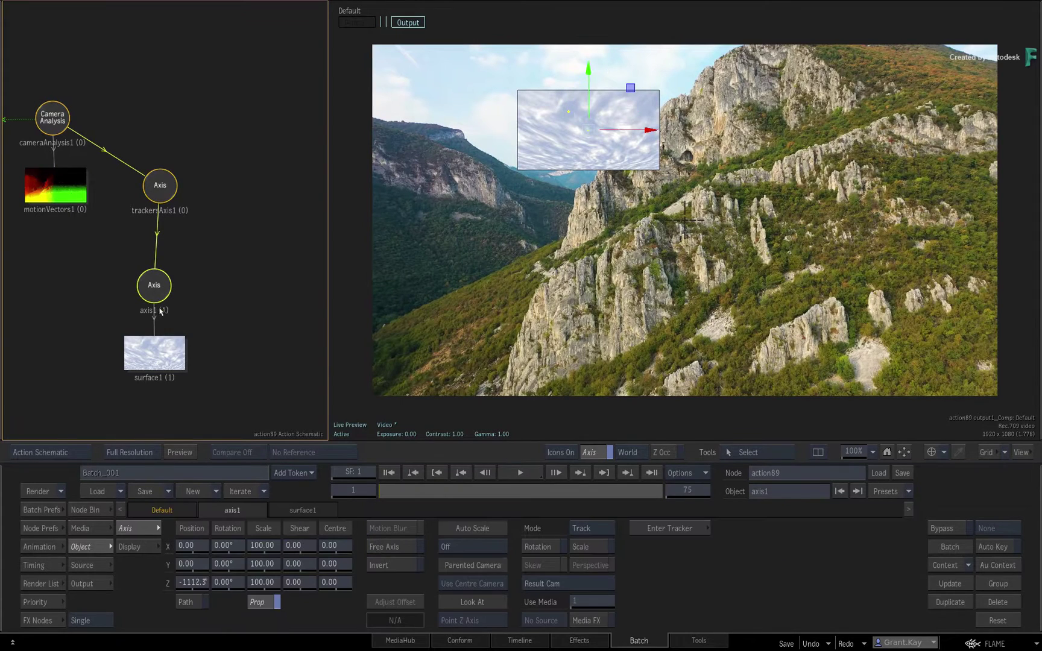
left_click(198, 589, "ctrl")
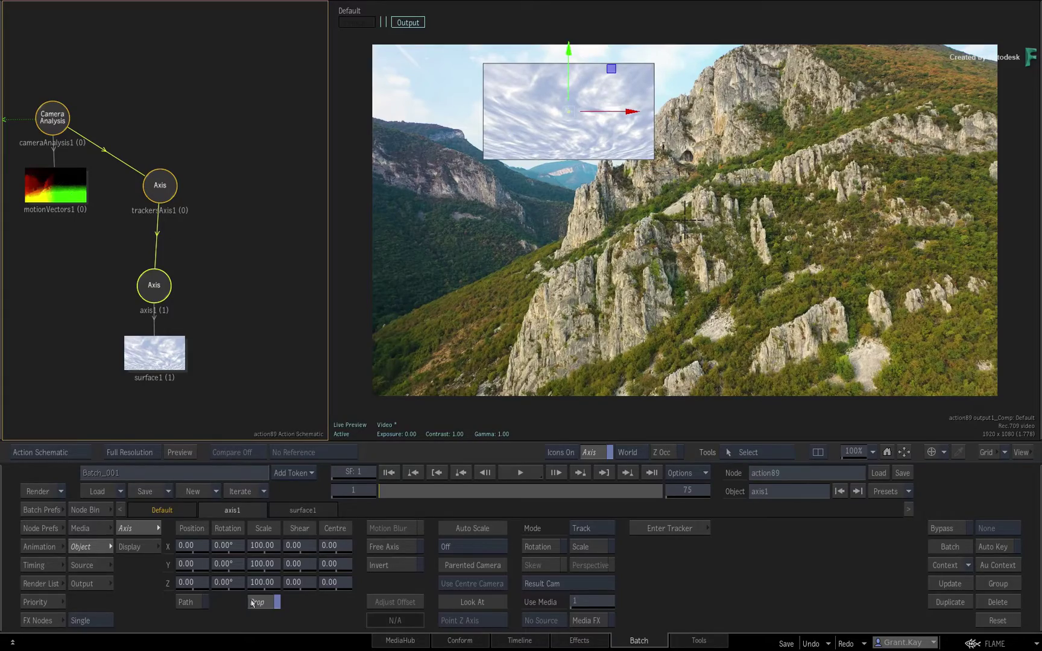
left_click_drag(400, 490, 296, 508)
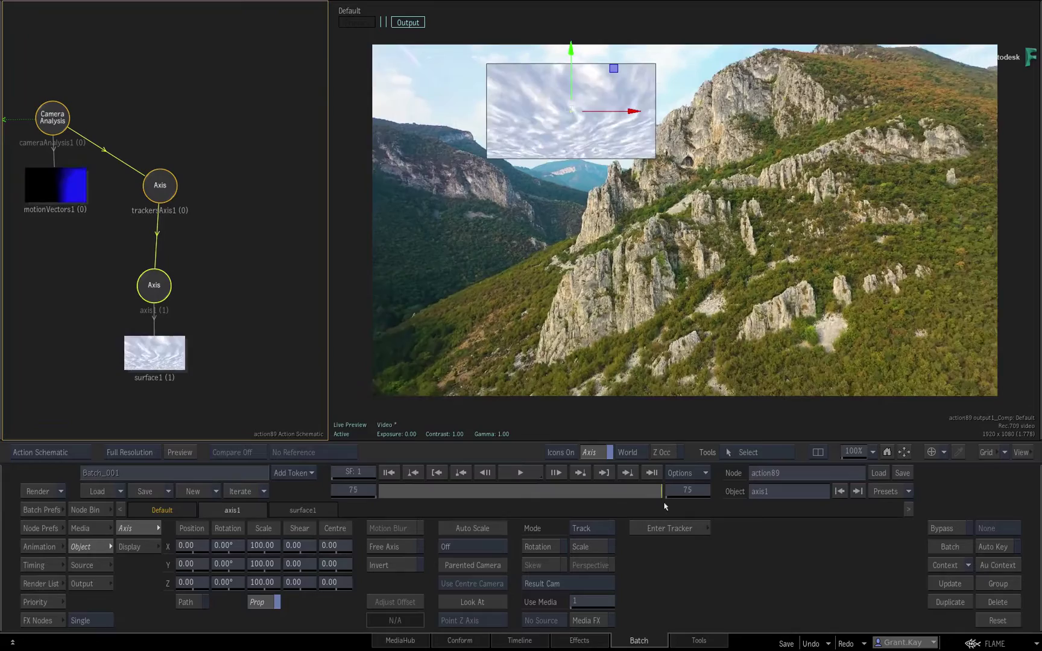
mouse_move(297, 508)
left_mouse_down()
mouse_move(330, 516)
mouse_move(200, 603)
left_mouse_up()
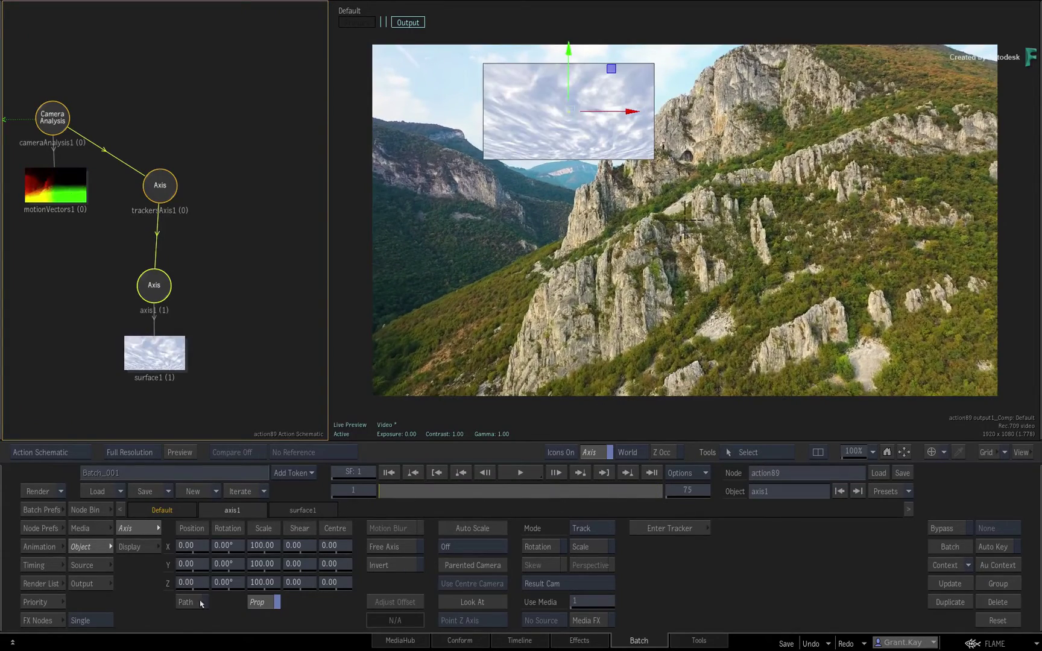
Scale the sky surface to 437% and shift it right to cover the frame.
left_click_drag(269, 547, 399, 527)
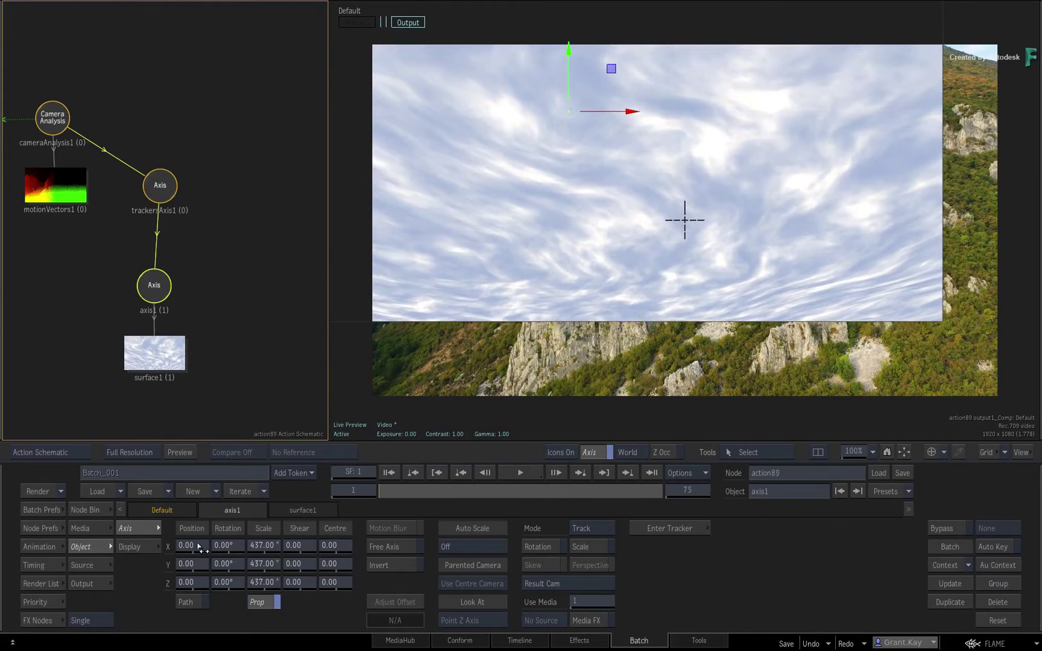
mouse_move(200, 546)
left_mouse_down()
mouse_move(444, 524)
mouse_move(601, 525)
left_mouse_up()
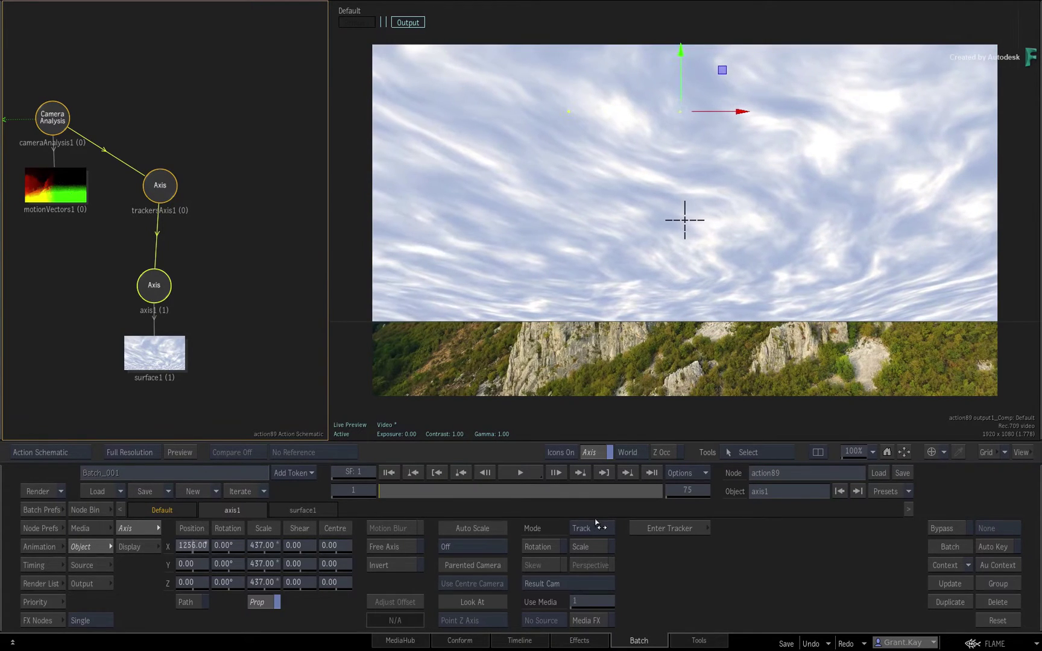
mouse_move(391, 492)
left_mouse_down()
mouse_move(567, 480)
mouse_move(318, 497)
left_mouse_up()
Switch to the Action Side View, zoom out, and scrub the clip to check sky placement.
key("shift+3")
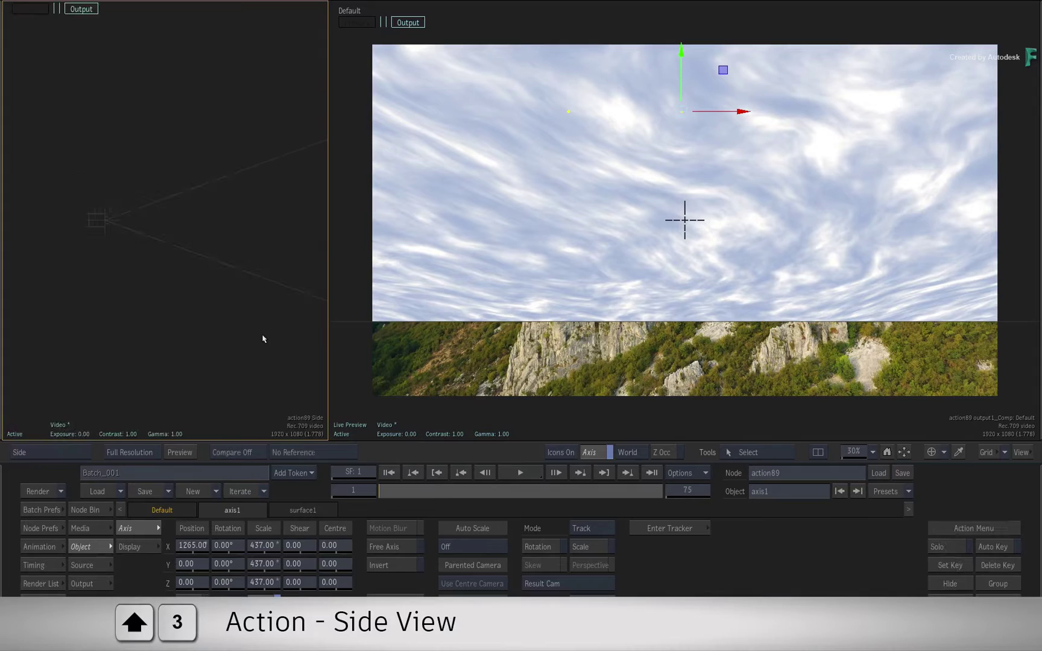
mouse_move(277, 342)
left_mouse_down()
mouse_move(144, 383)
mouse_move(249, 367)
mouse_move(147, 383)
mouse_move(233, 384)
mouse_move(211, 384)
left_mouse_up()
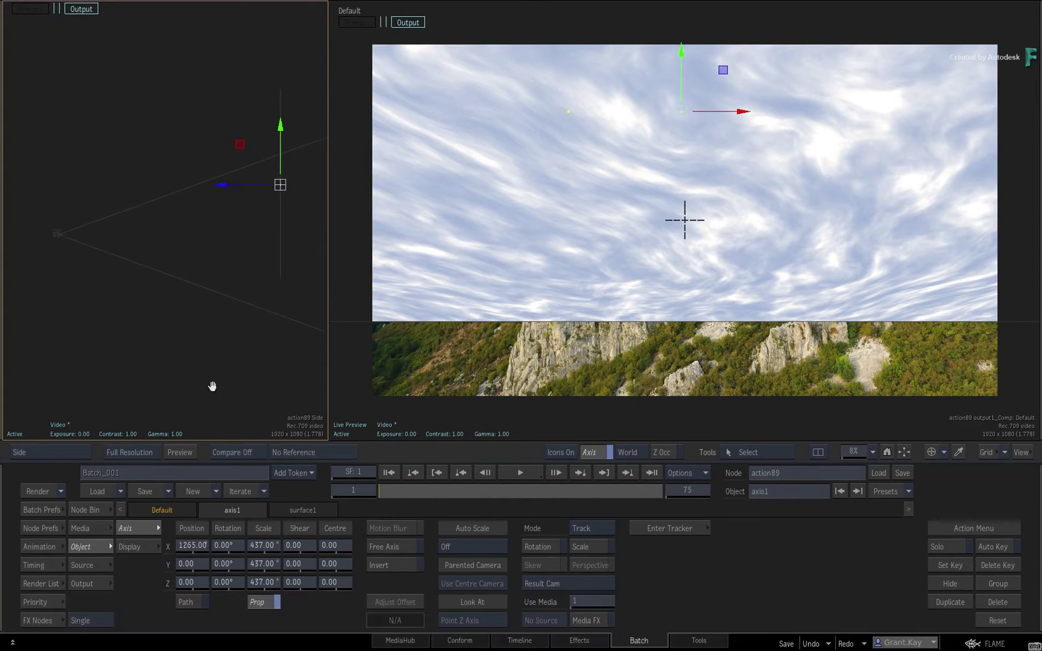
left_click(411, 492)
left_click_drag(410, 490, 689, 454)
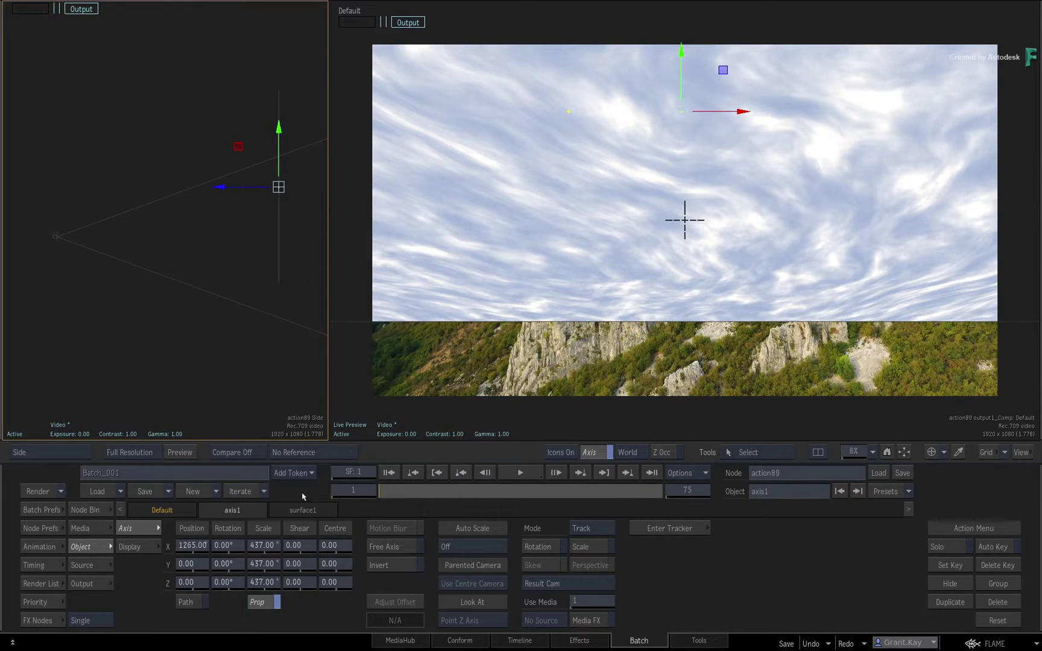
mouse_move(383, 494)
left_mouse_down()
mouse_move(528, 502)
mouse_move(269, 512)
left_mouse_up()
Hide the mountain background clip and add a new media input beside the clips.
left_click(88, 529)
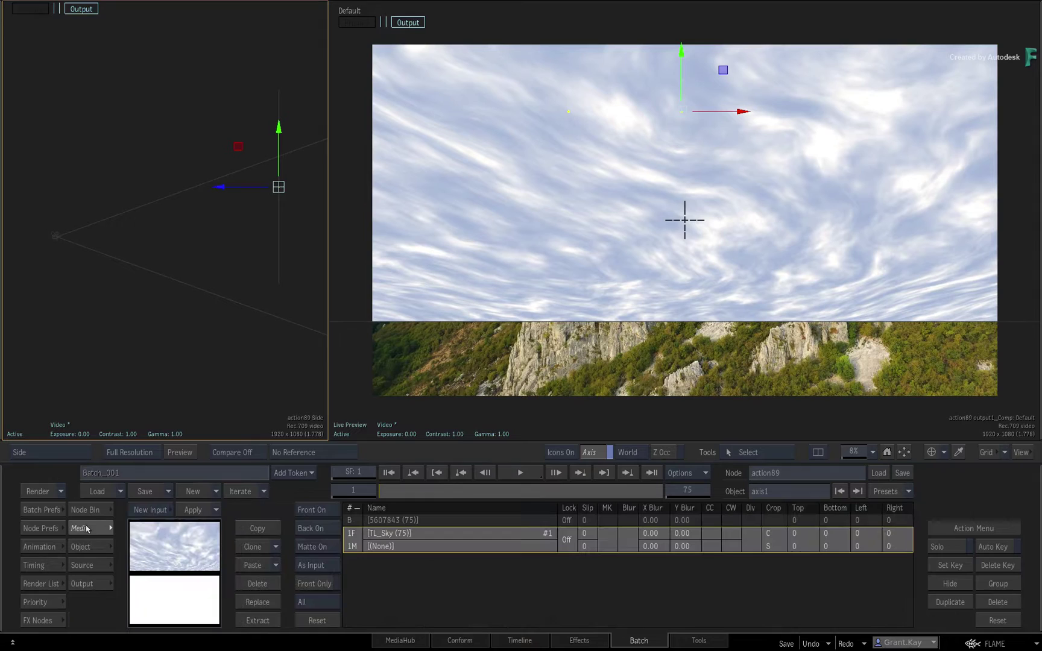
left_click(330, 530)
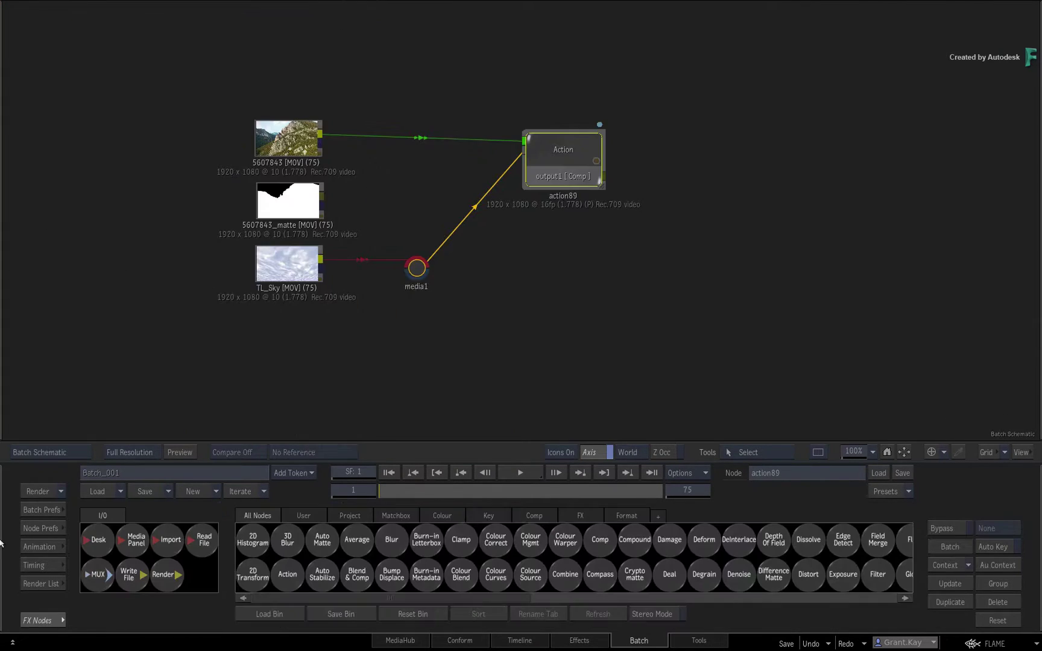
key("ctrl+n")
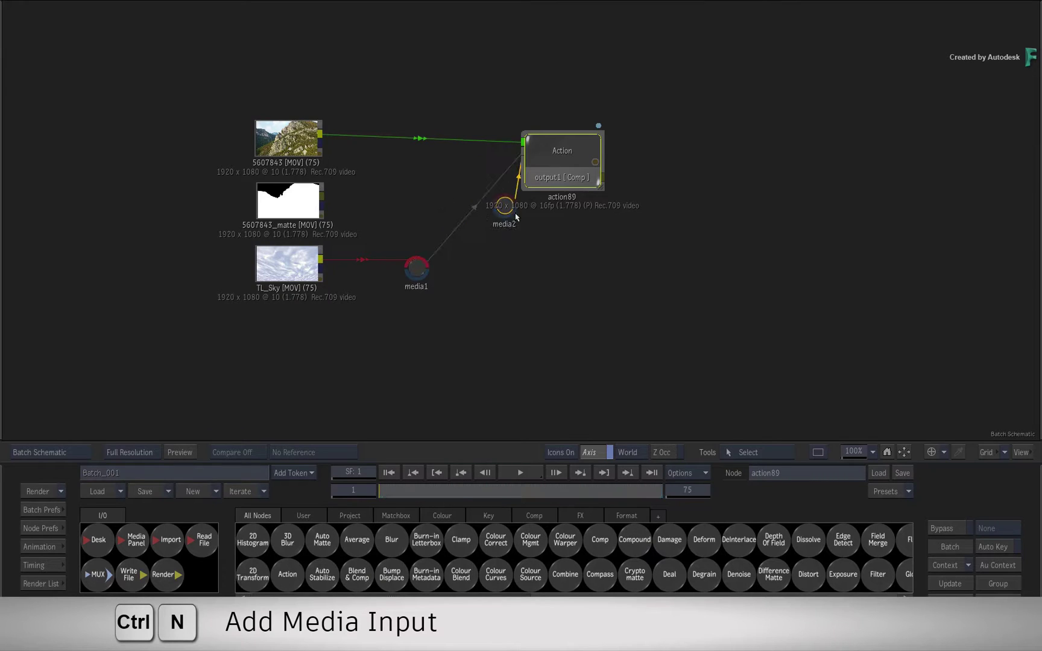
left_click_drag(515, 217, 386, 197)
Connect 5607843 front and 5607843_matte into media2.
mouse_move(321, 133)
left_mouse_down()
mouse_move(373, 174)
mouse_move(374, 193)
left_mouse_up()
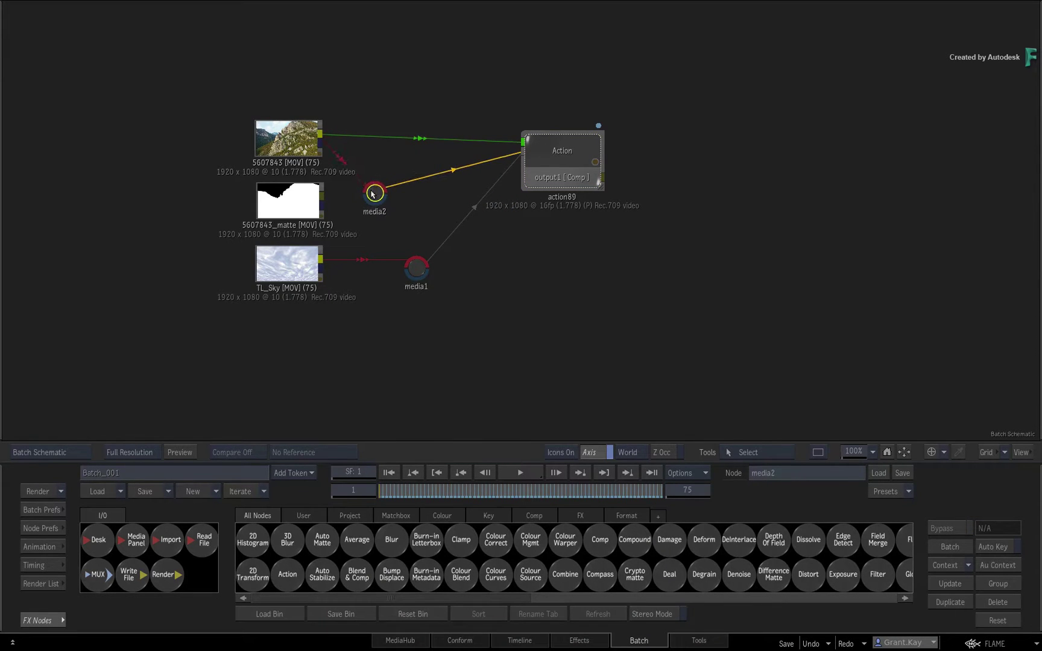
left_click(292, 206)
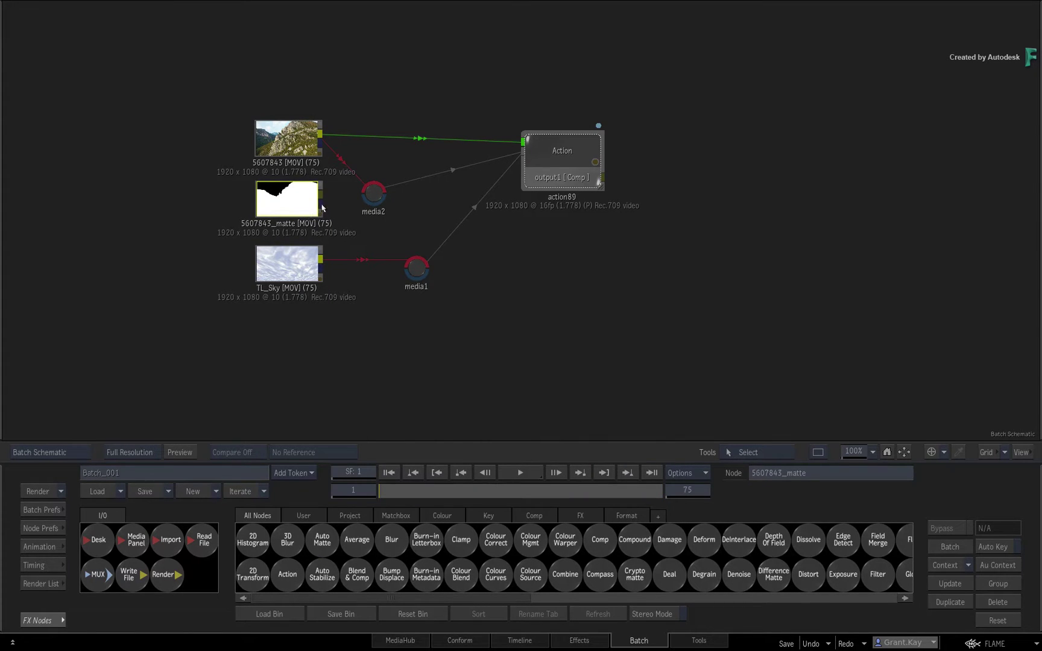
left_click_drag(322, 196, 411, 194)
left_click(555, 162)
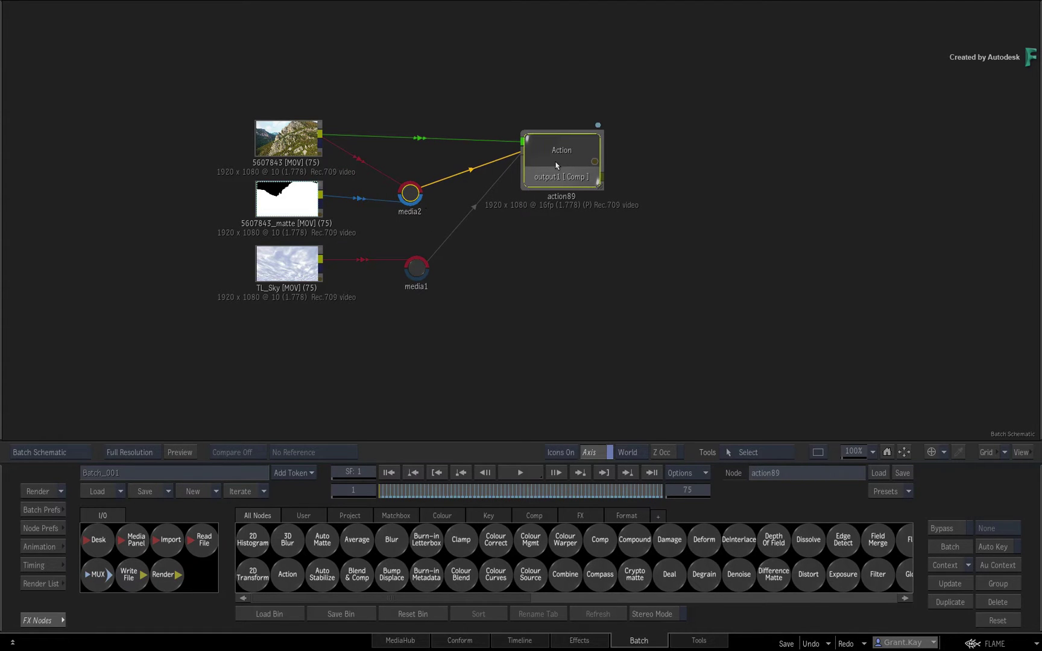
Open the Action composite, pan the Side view, and scrub forward then back to frame 1.
double_click(565, 156)
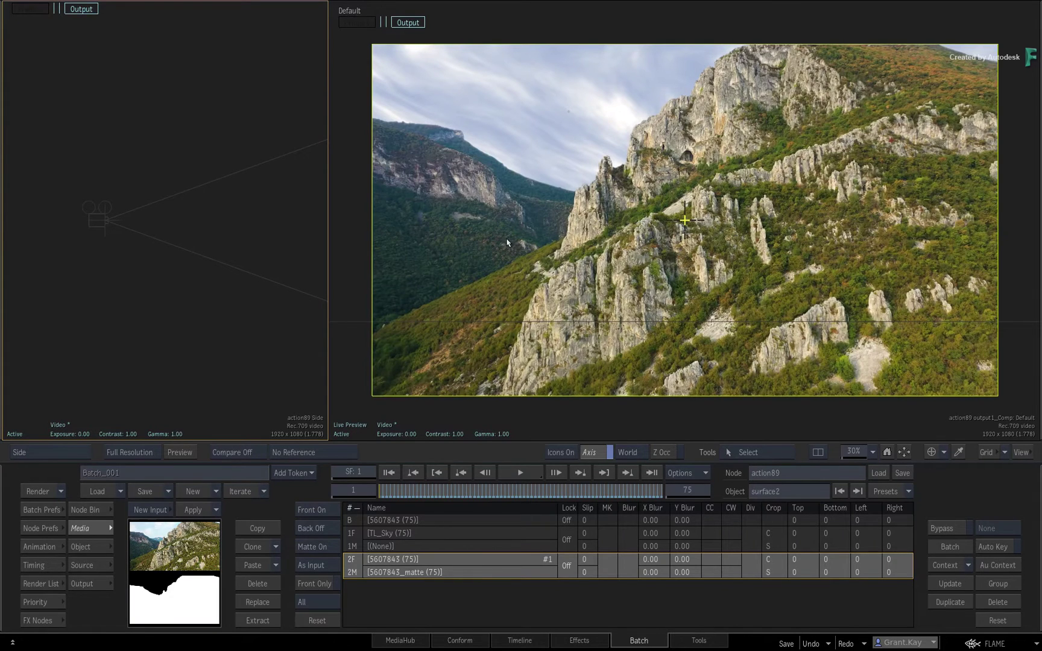
scroll(261, 284, "down", 3)
scroll(242, 293, "down", 2)
scroll(267, 309, "down", 2)
scroll(201, 334, "down", 1)
left_click(116, 361)
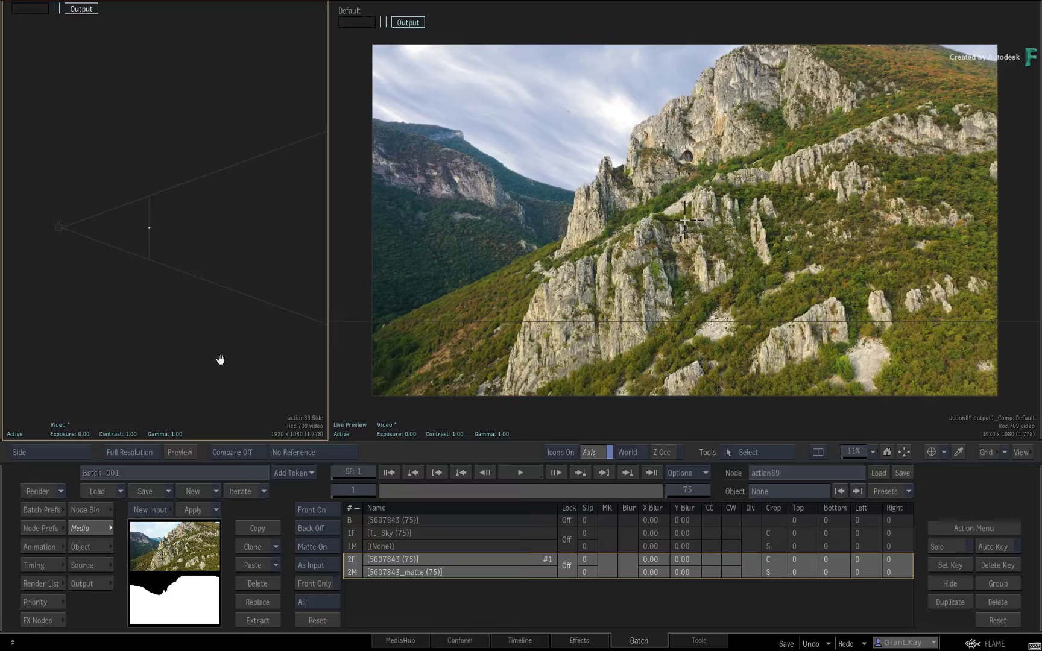
left_click_drag(263, 351, 246, 355)
left_click_drag(407, 495, 426, 489)
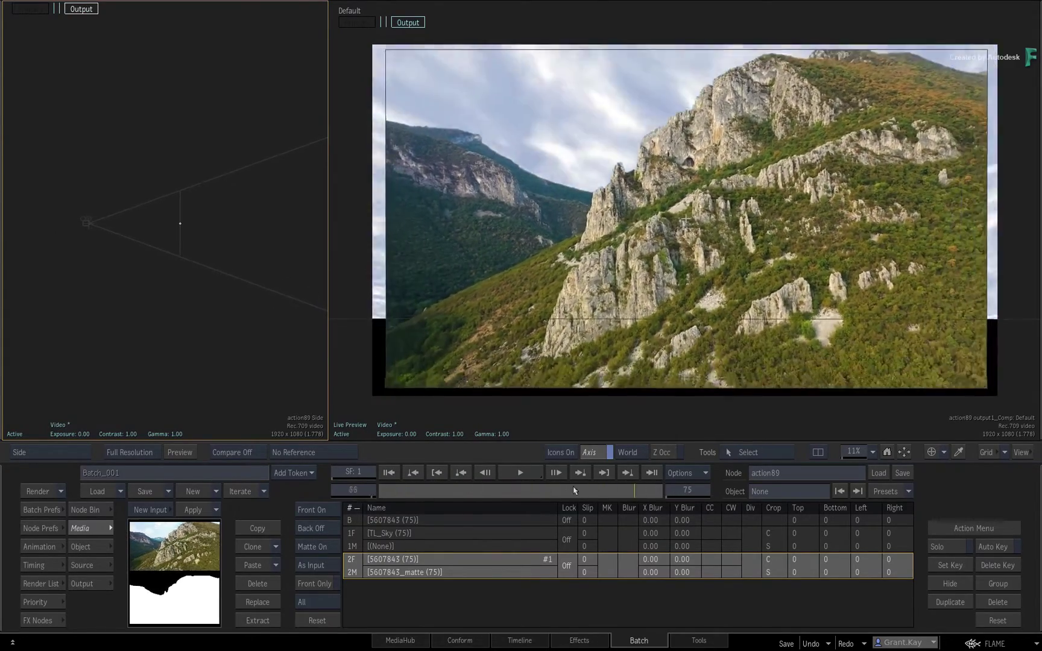
mouse_move(426, 489)
left_mouse_down()
mouse_move(310, 494)
mouse_move(495, 495)
mouse_move(334, 502)
mouse_move(157, 409)
left_mouse_up()
Create cameraCompensation1 from Camera Analysis in the schematic and parent axis2 under it.
key("F4")
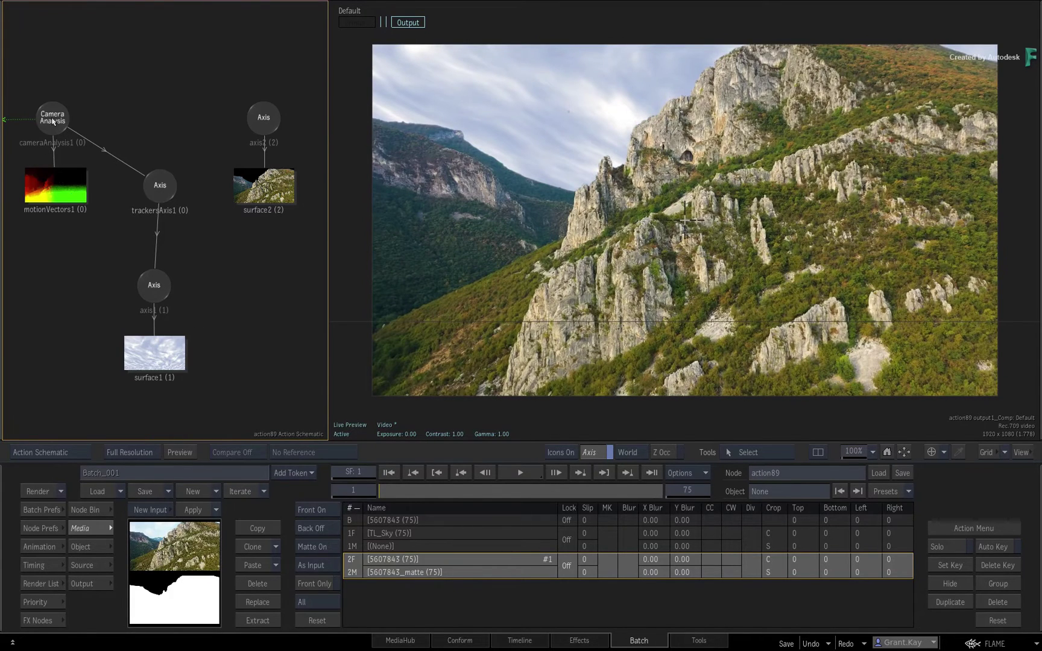
left_click(53, 121)
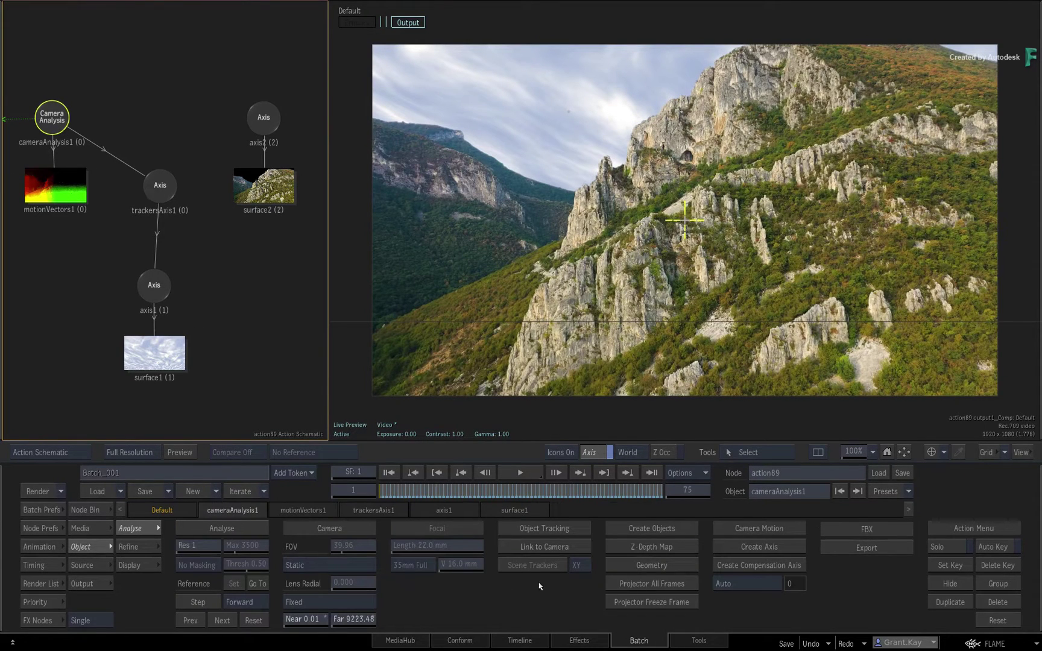
left_click(756, 567)
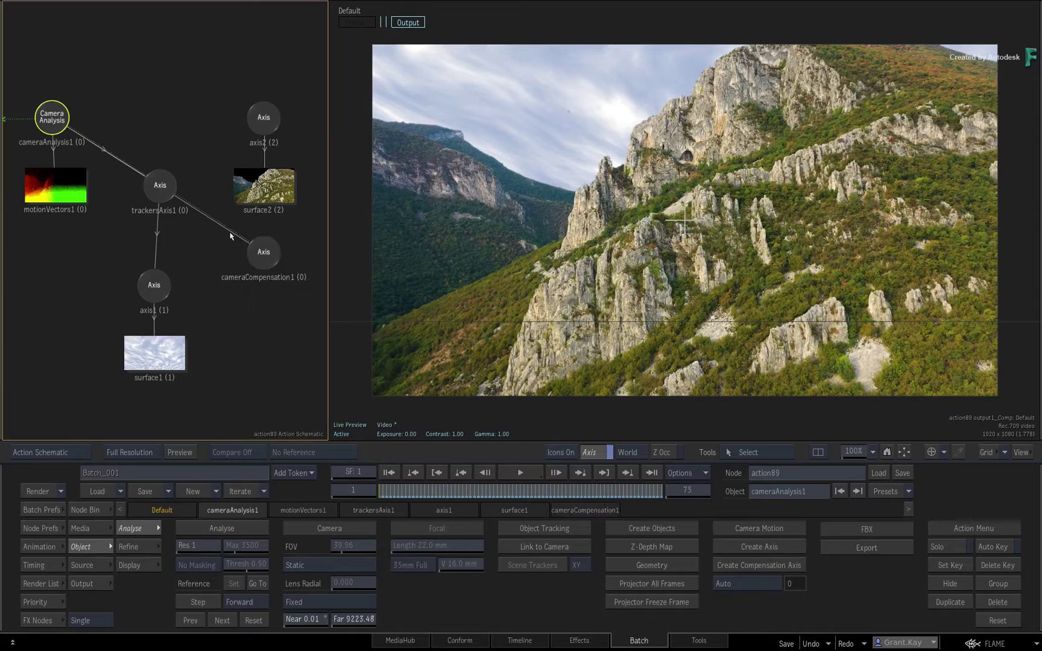
left_click_drag(263, 254, 193, 117)
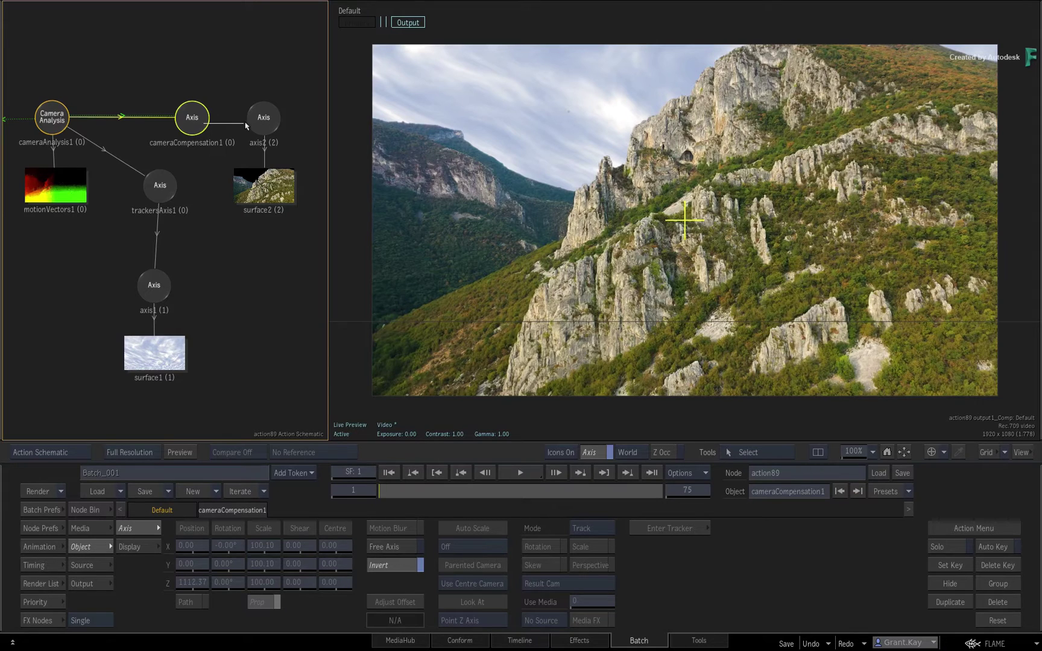
left_click_drag(209, 125, 263, 131)
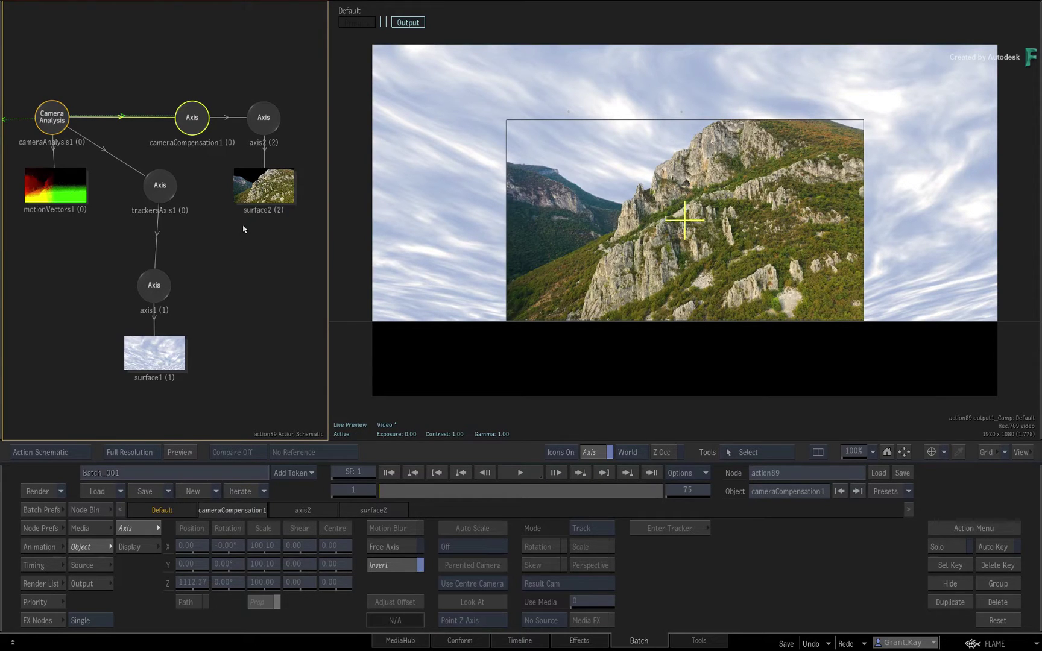
Reset axis2's Z Position to 0.
left_click(264, 119)
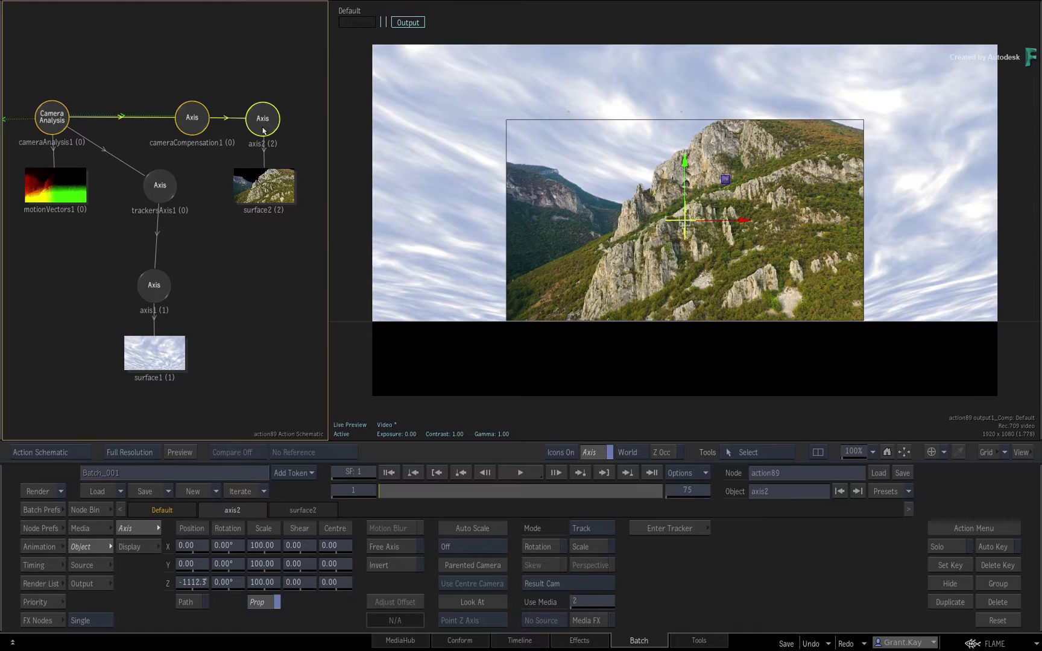
left_click(193, 583, "ctrl")
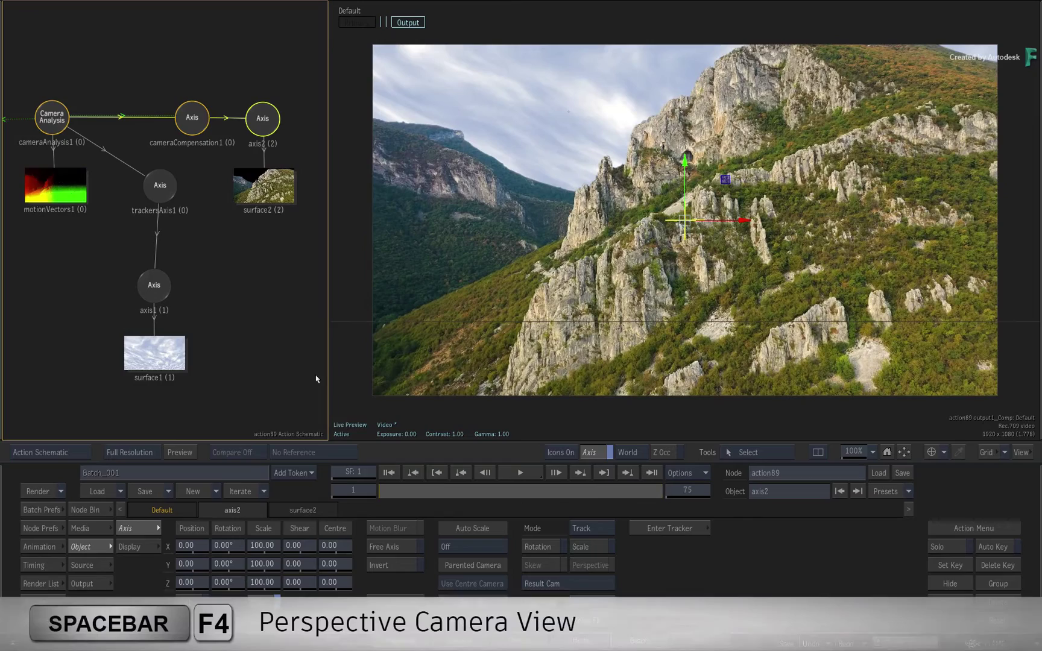
key("space+F4")
mouse_move(270, 359)
left_mouse_down()
mouse_move(228, 345)
mouse_move(275, 356)
mouse_move(84, 391)
mouse_move(187, 361)
mouse_move(244, 361)
left_mouse_up()
key("space")
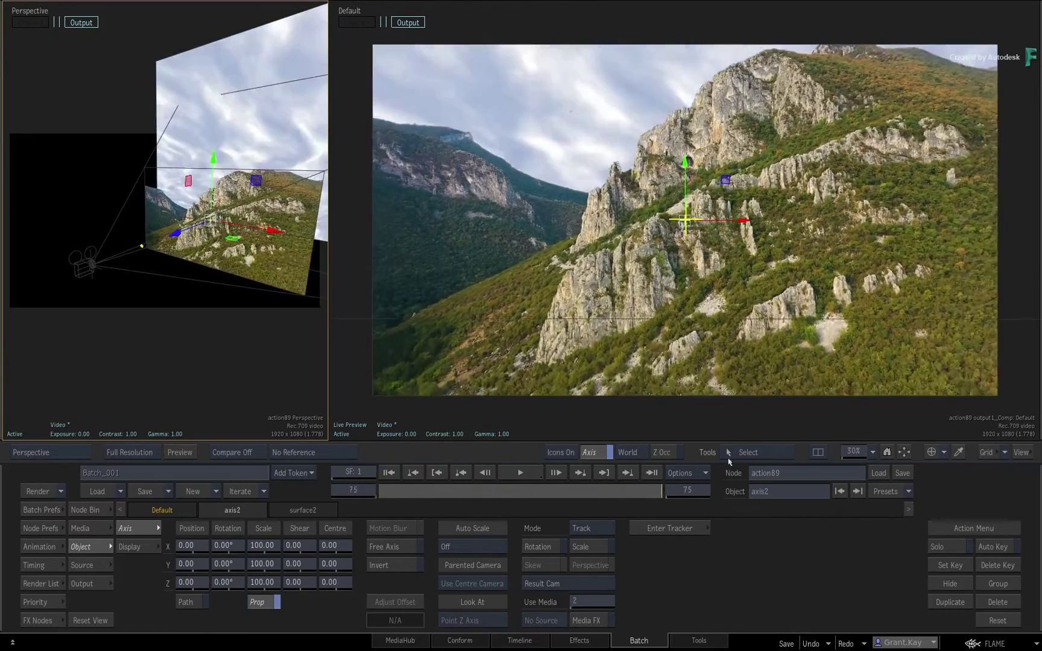
mouse_move(227, 291)
left_mouse_down()
mouse_move(205, 296)
mouse_move(239, 329)
mouse_move(263, 330)
mouse_move(207, 338)
left_mouse_up()
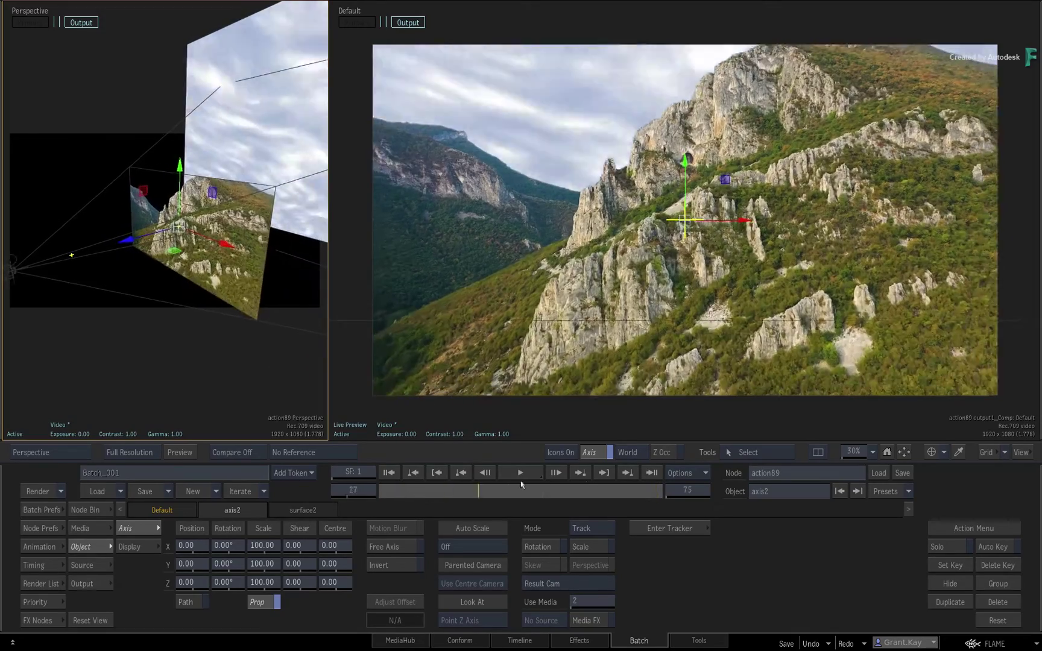
key("Left")
key("Left")
key("Left")
key("Home")
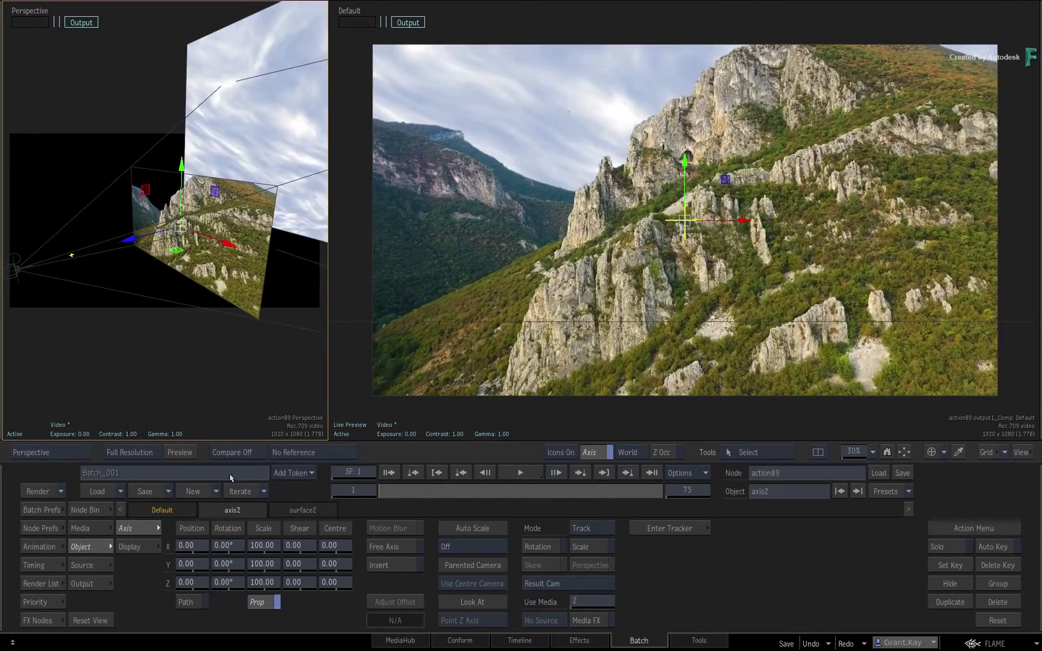
left_click_drag(184, 363, 226, 354)
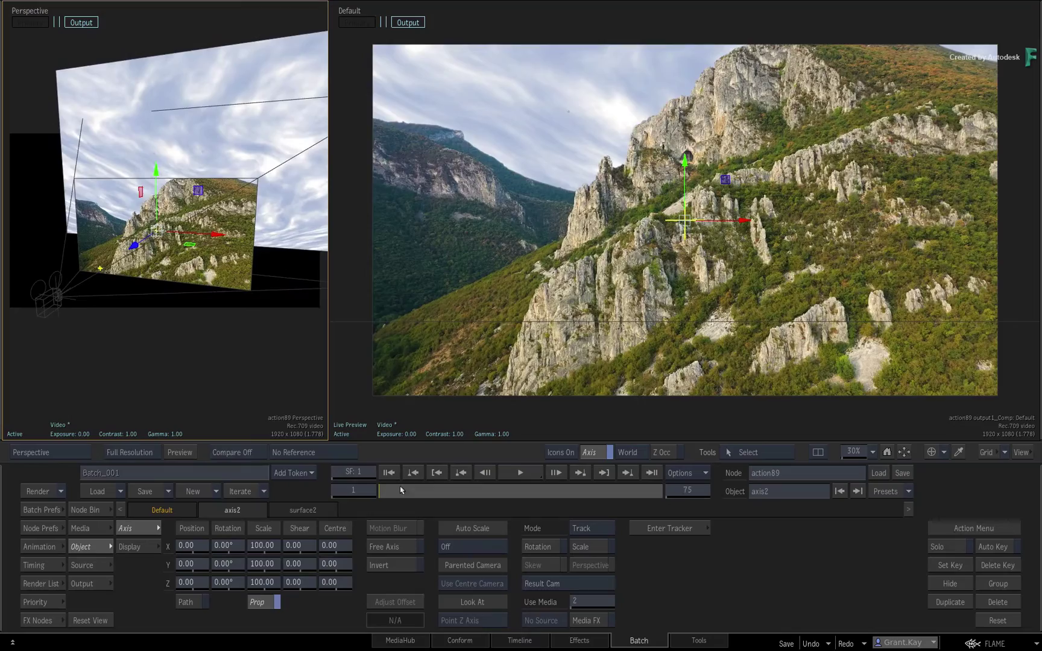
key("space")
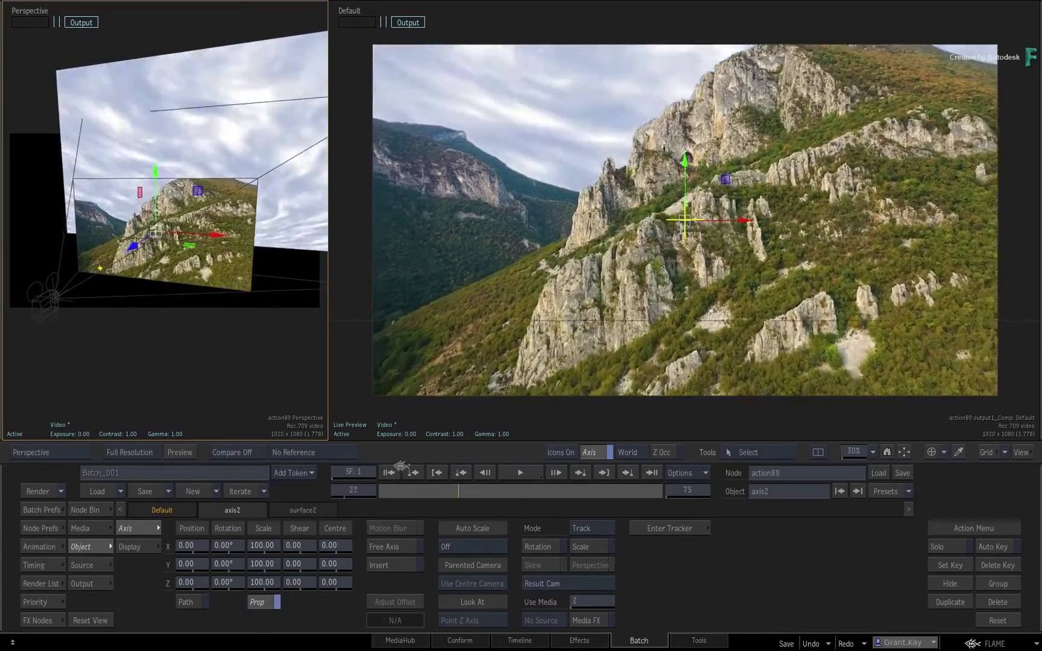
mouse_move(191, 358)
left_mouse_down()
mouse_move(236, 351)
mouse_move(144, 366)
mouse_move(196, 349)
left_mouse_up()
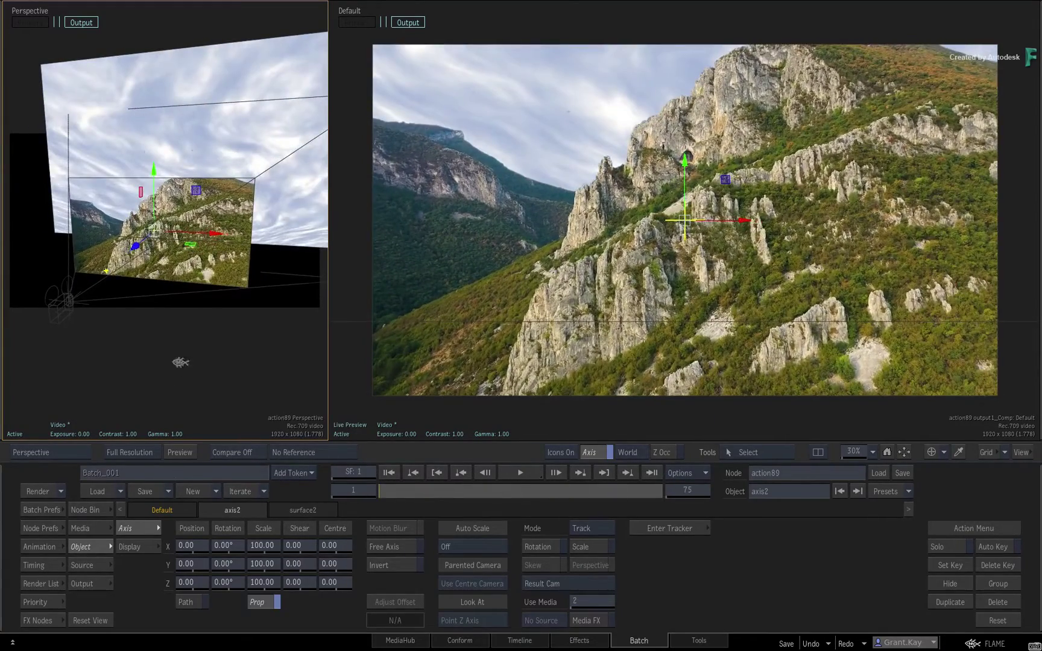
mouse_move(177, 361)
left_mouse_down()
mouse_move(235, 369)
mouse_move(179, 372)
left_mouse_up()
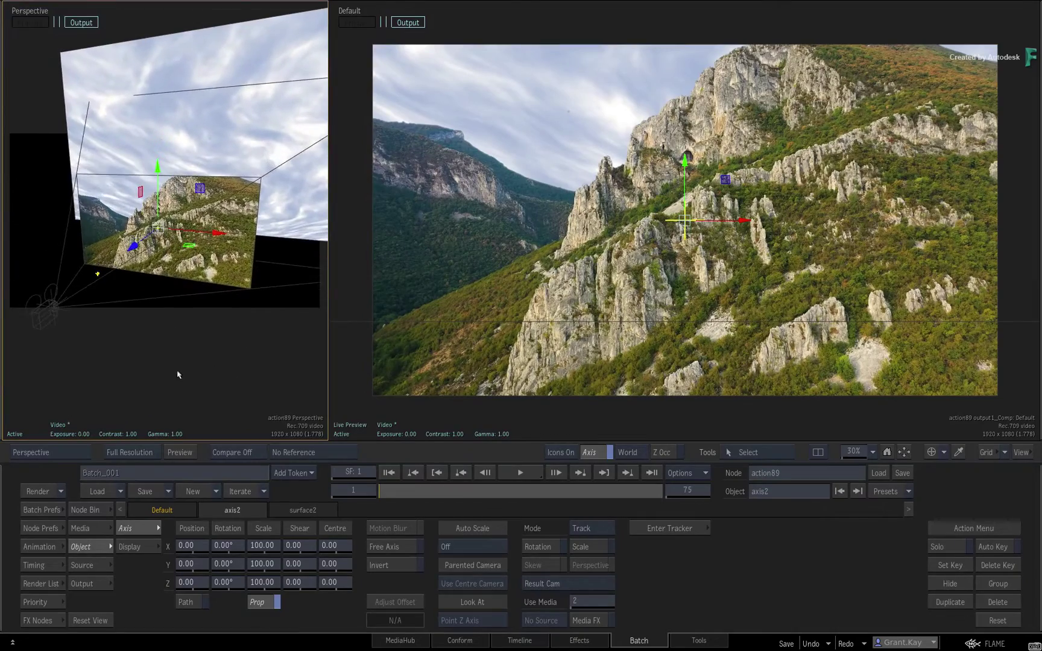
mouse_move(385, 490)
left_mouse_down()
mouse_move(564, 487)
mouse_move(385, 490)
left_mouse_up()
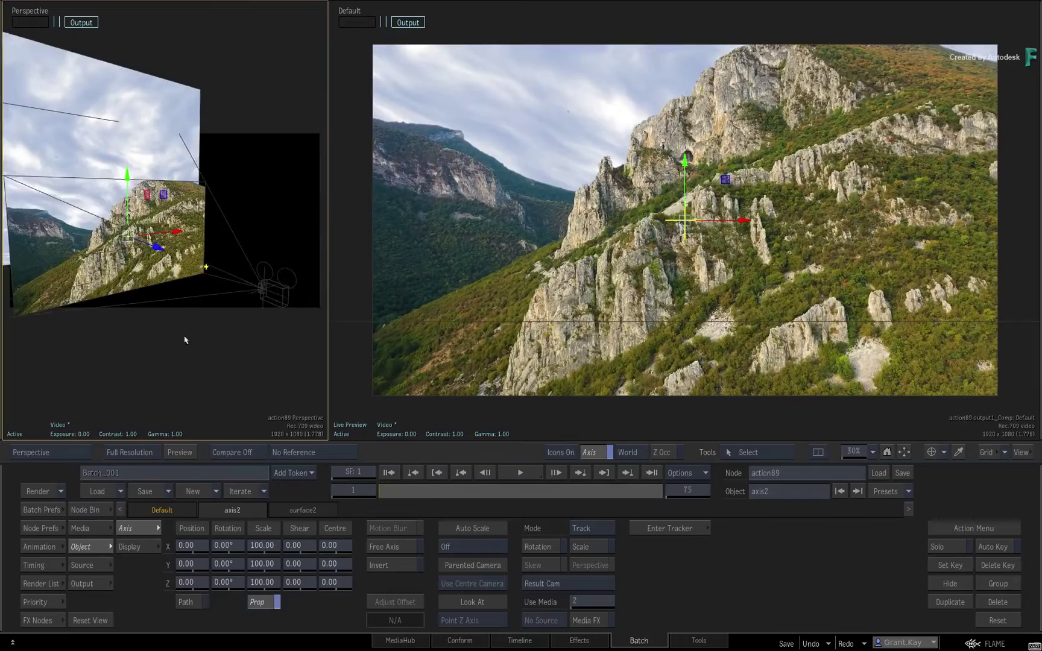
left_click_drag(122, 349, 193, 345)
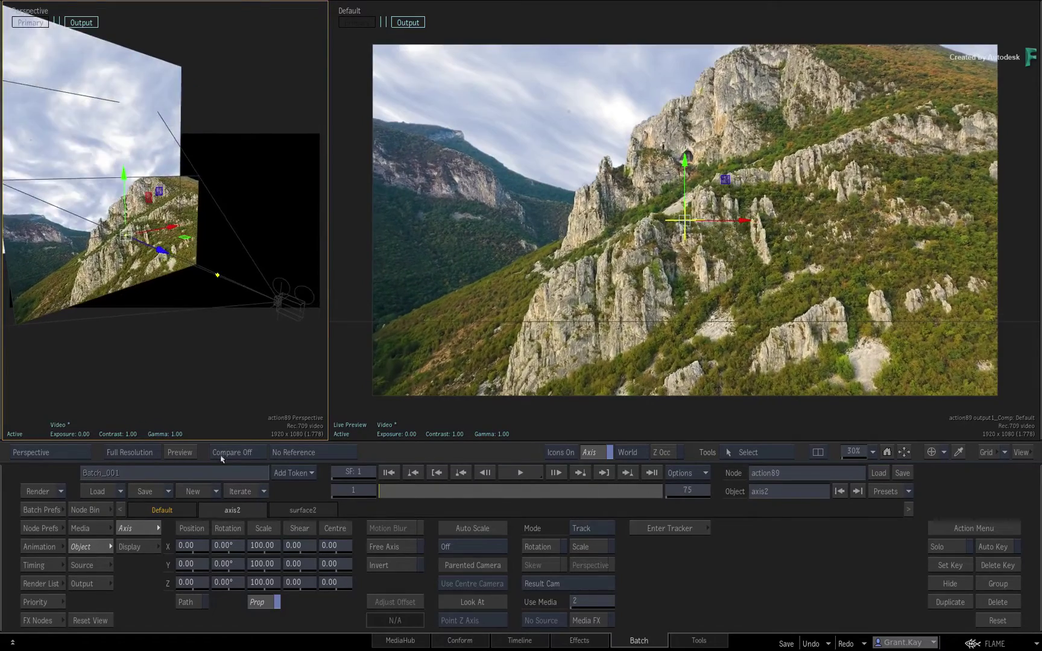
key("F4")
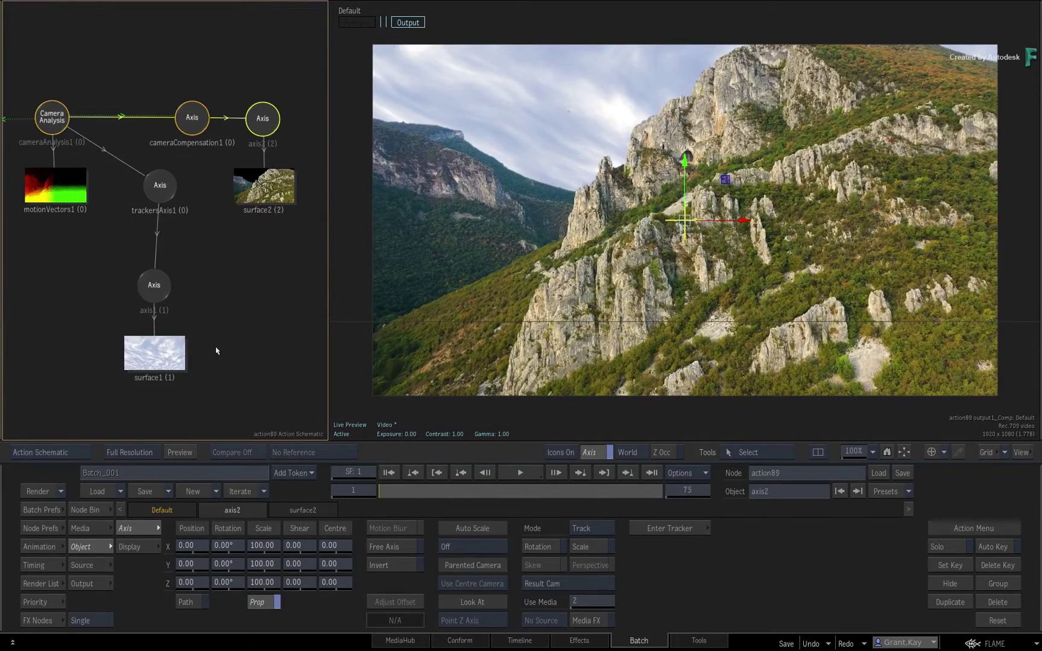
left_click(511, 472)
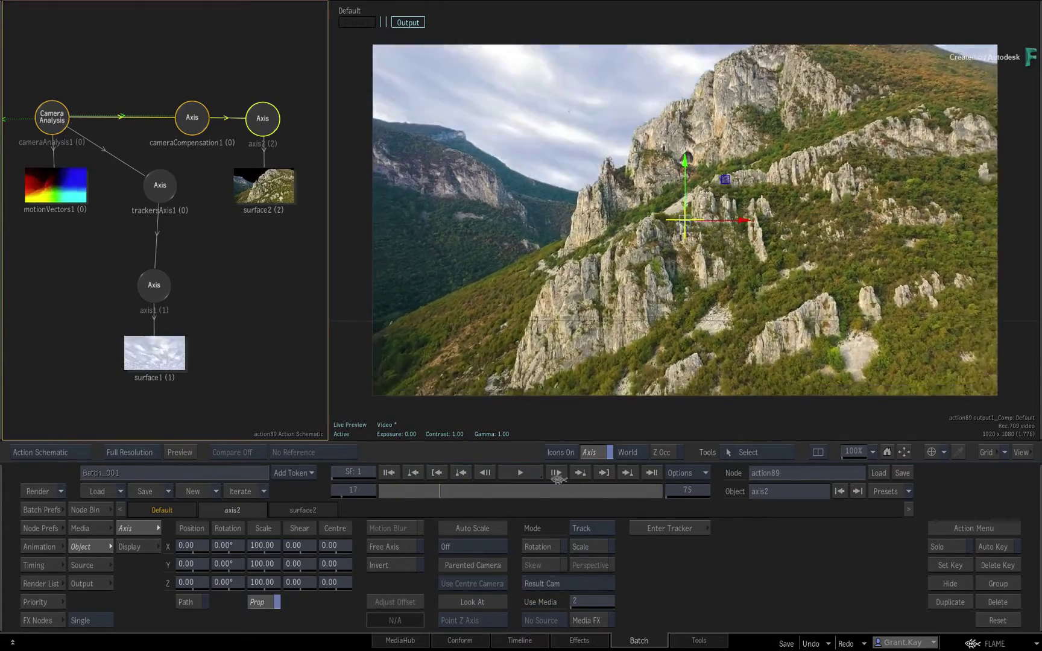